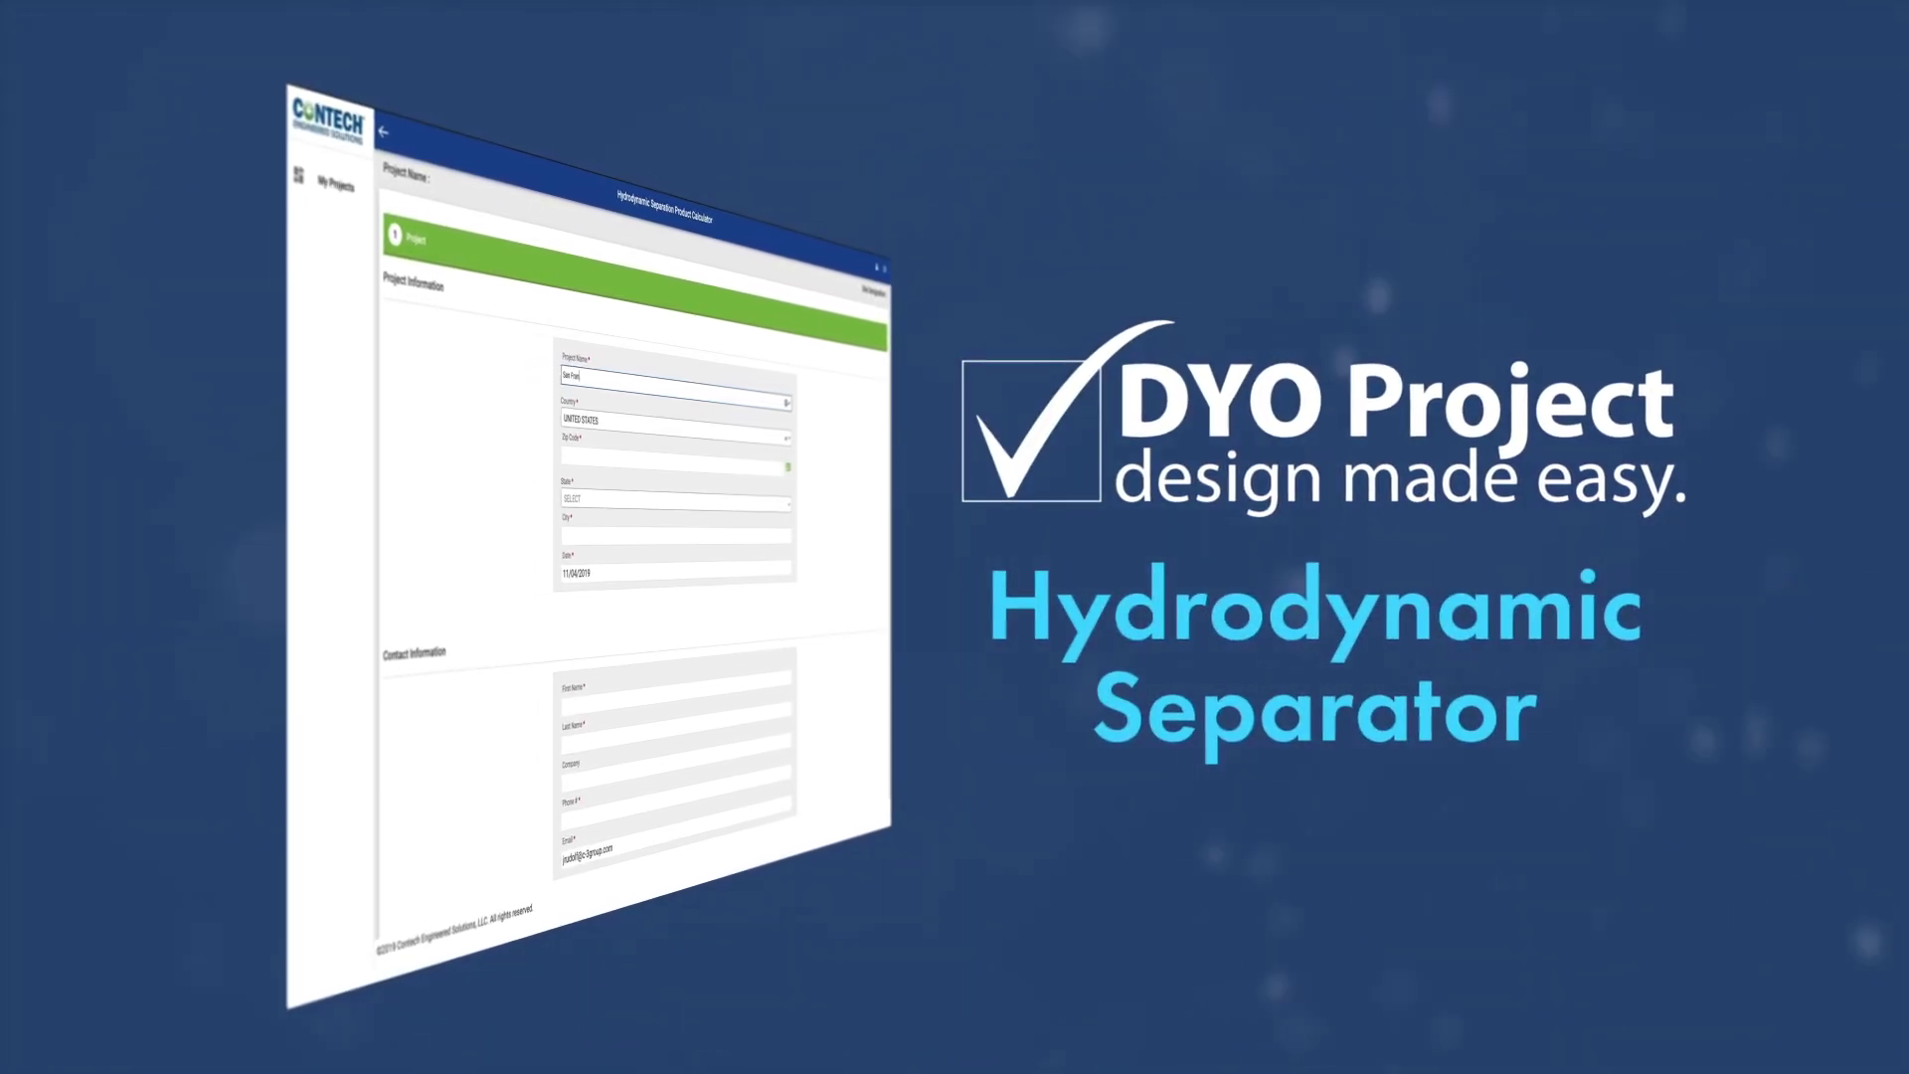
Step: Enter the project name 'San Francisco Bay - Hamilton Wetlands' and the contact's first name
{"action": "type", "text": "cisco"}
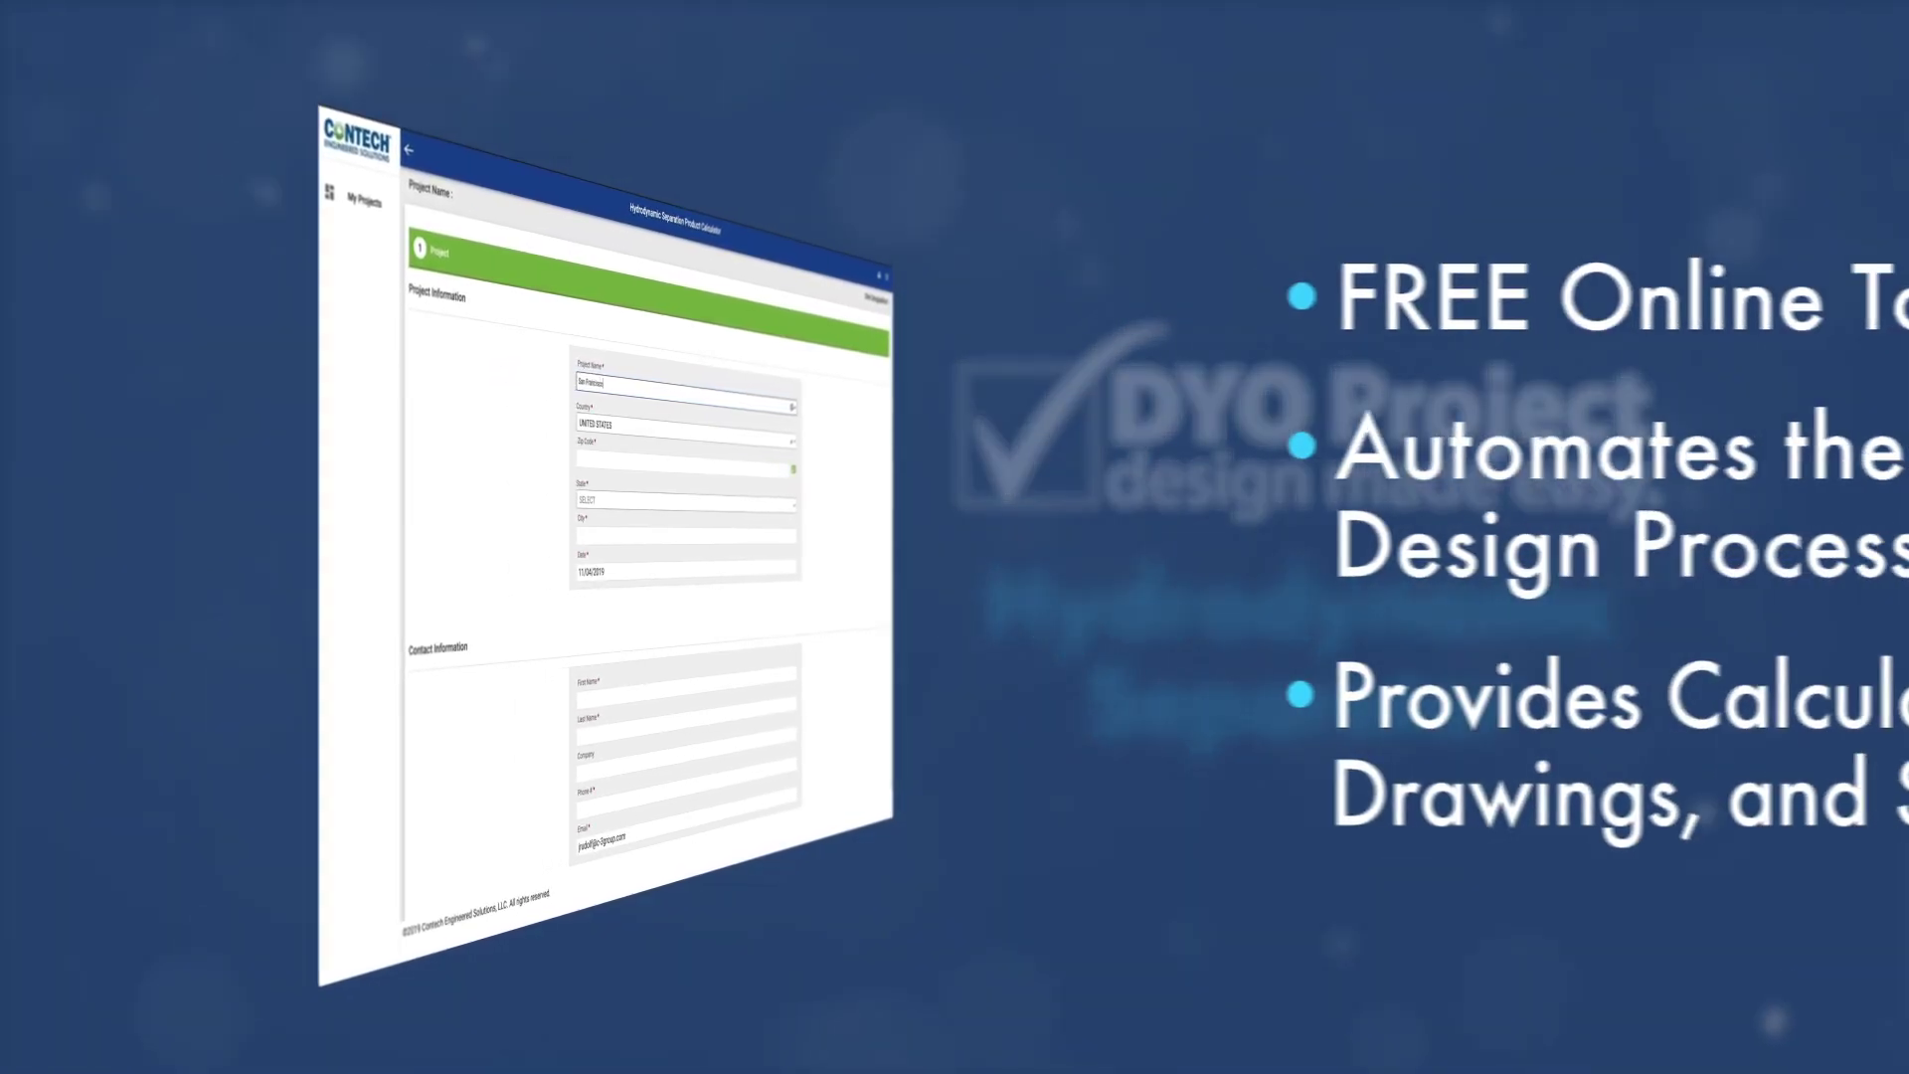
{"action": "type", "text": " Ba"}
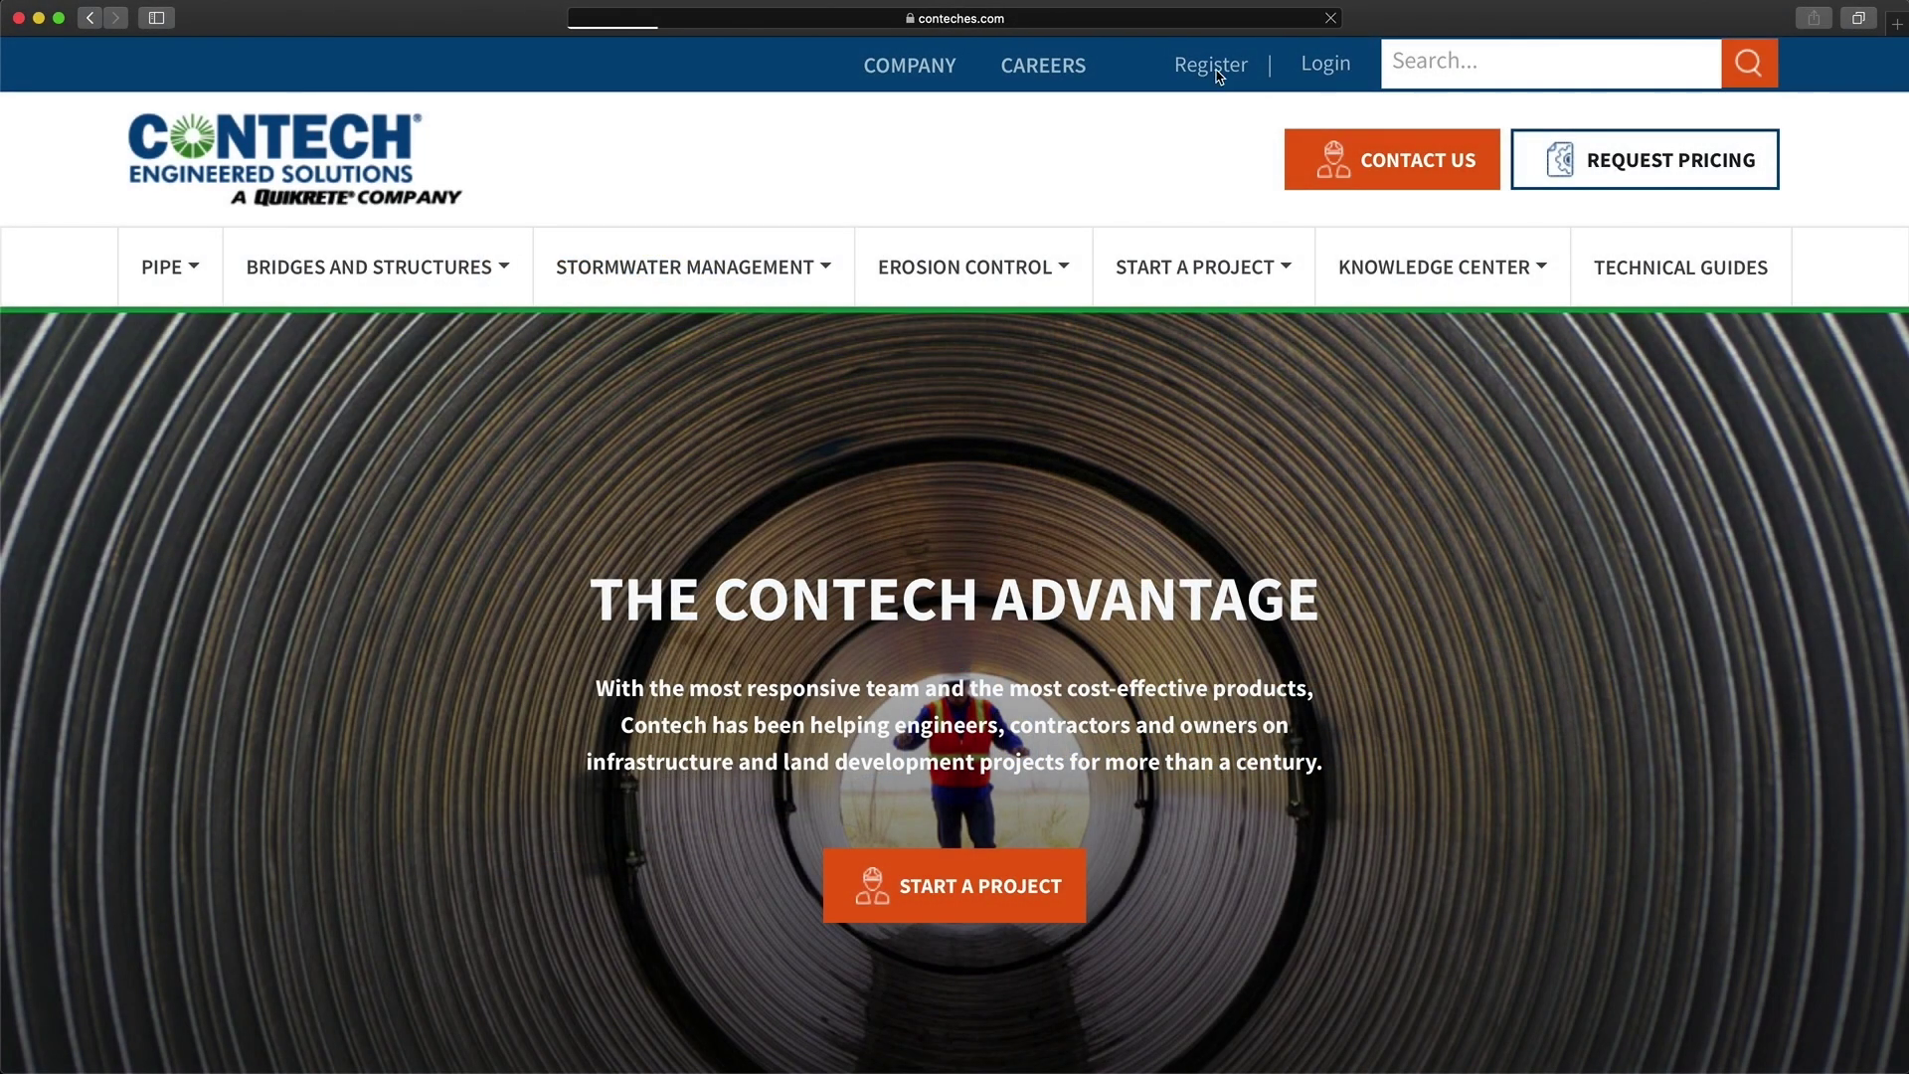
{"action": "type", "text": "John"}
{"action": "key", "text": "Tab"}
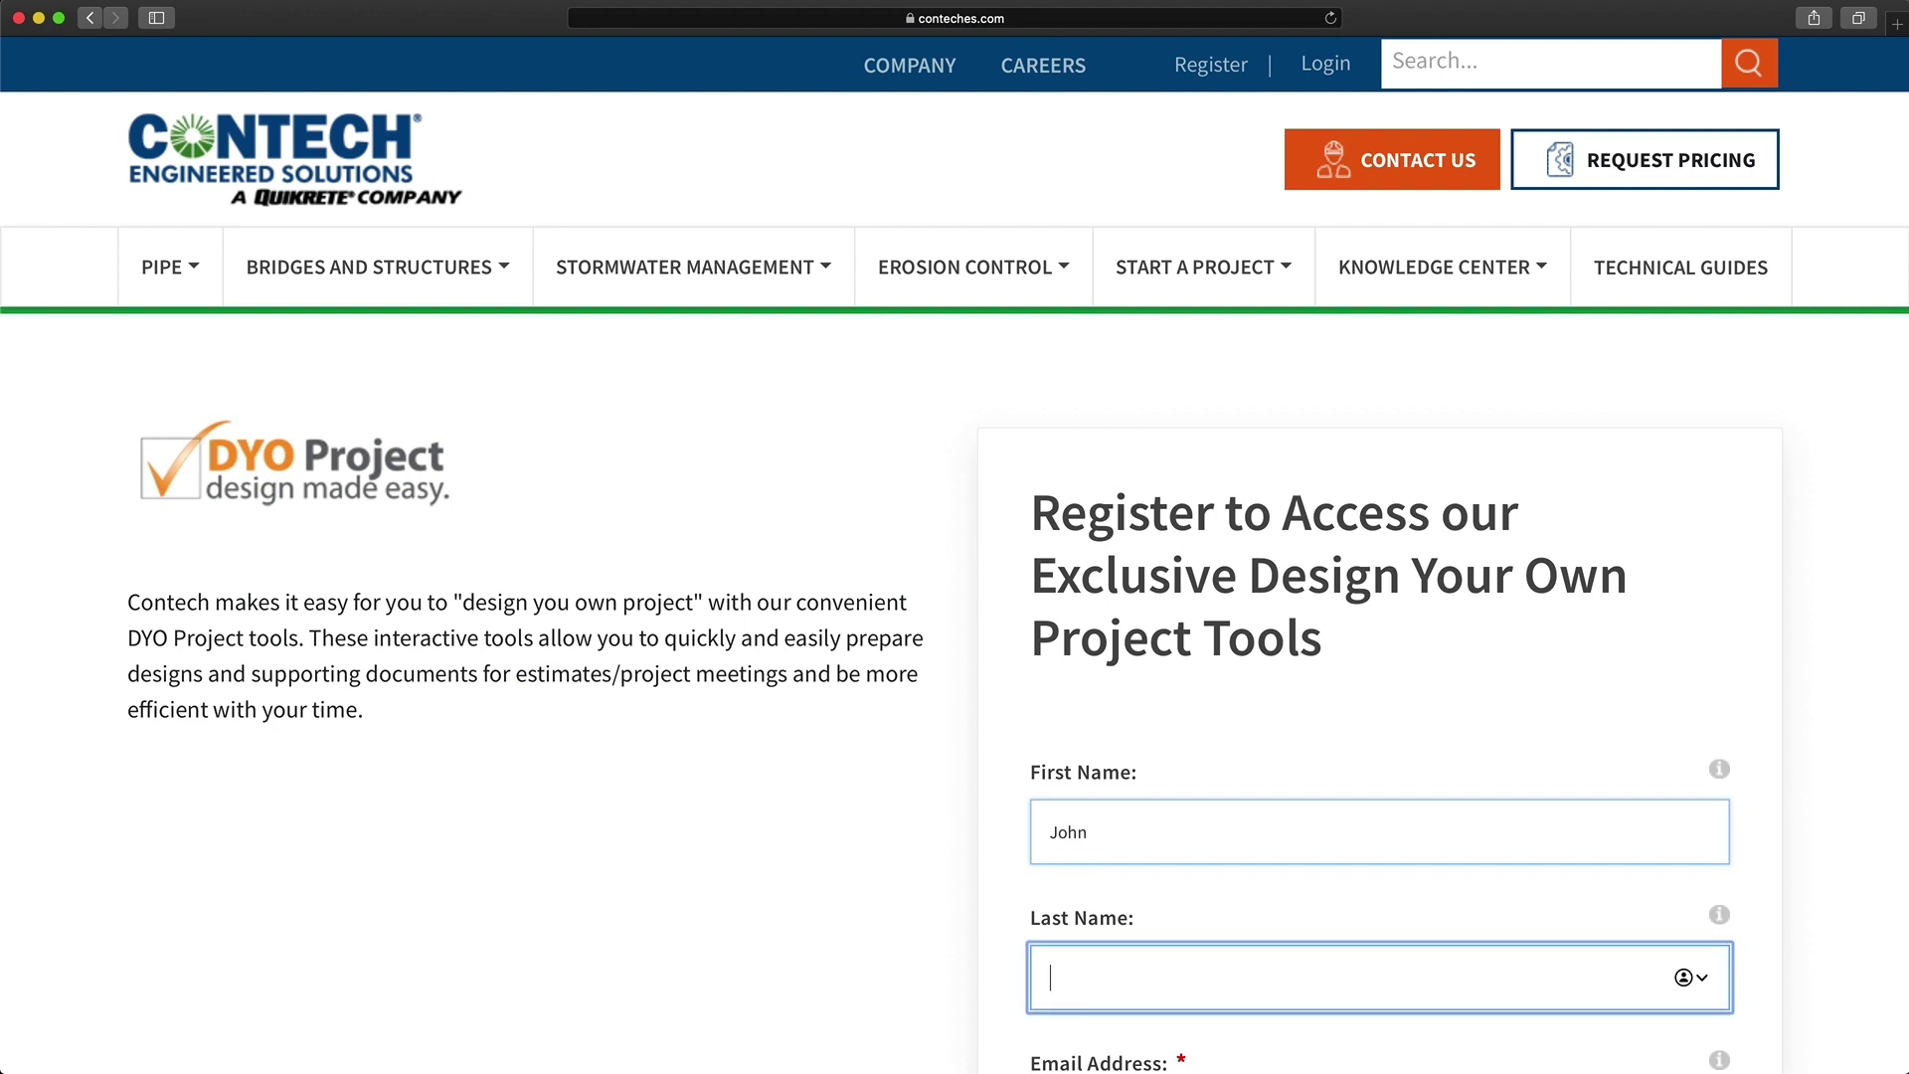
{"action": "scroll", "coordinate": [1093, 851], "scroll_direction": "down", "scroll_amount": 5}
{"action": "left_click", "coordinate": [1138, 670]}
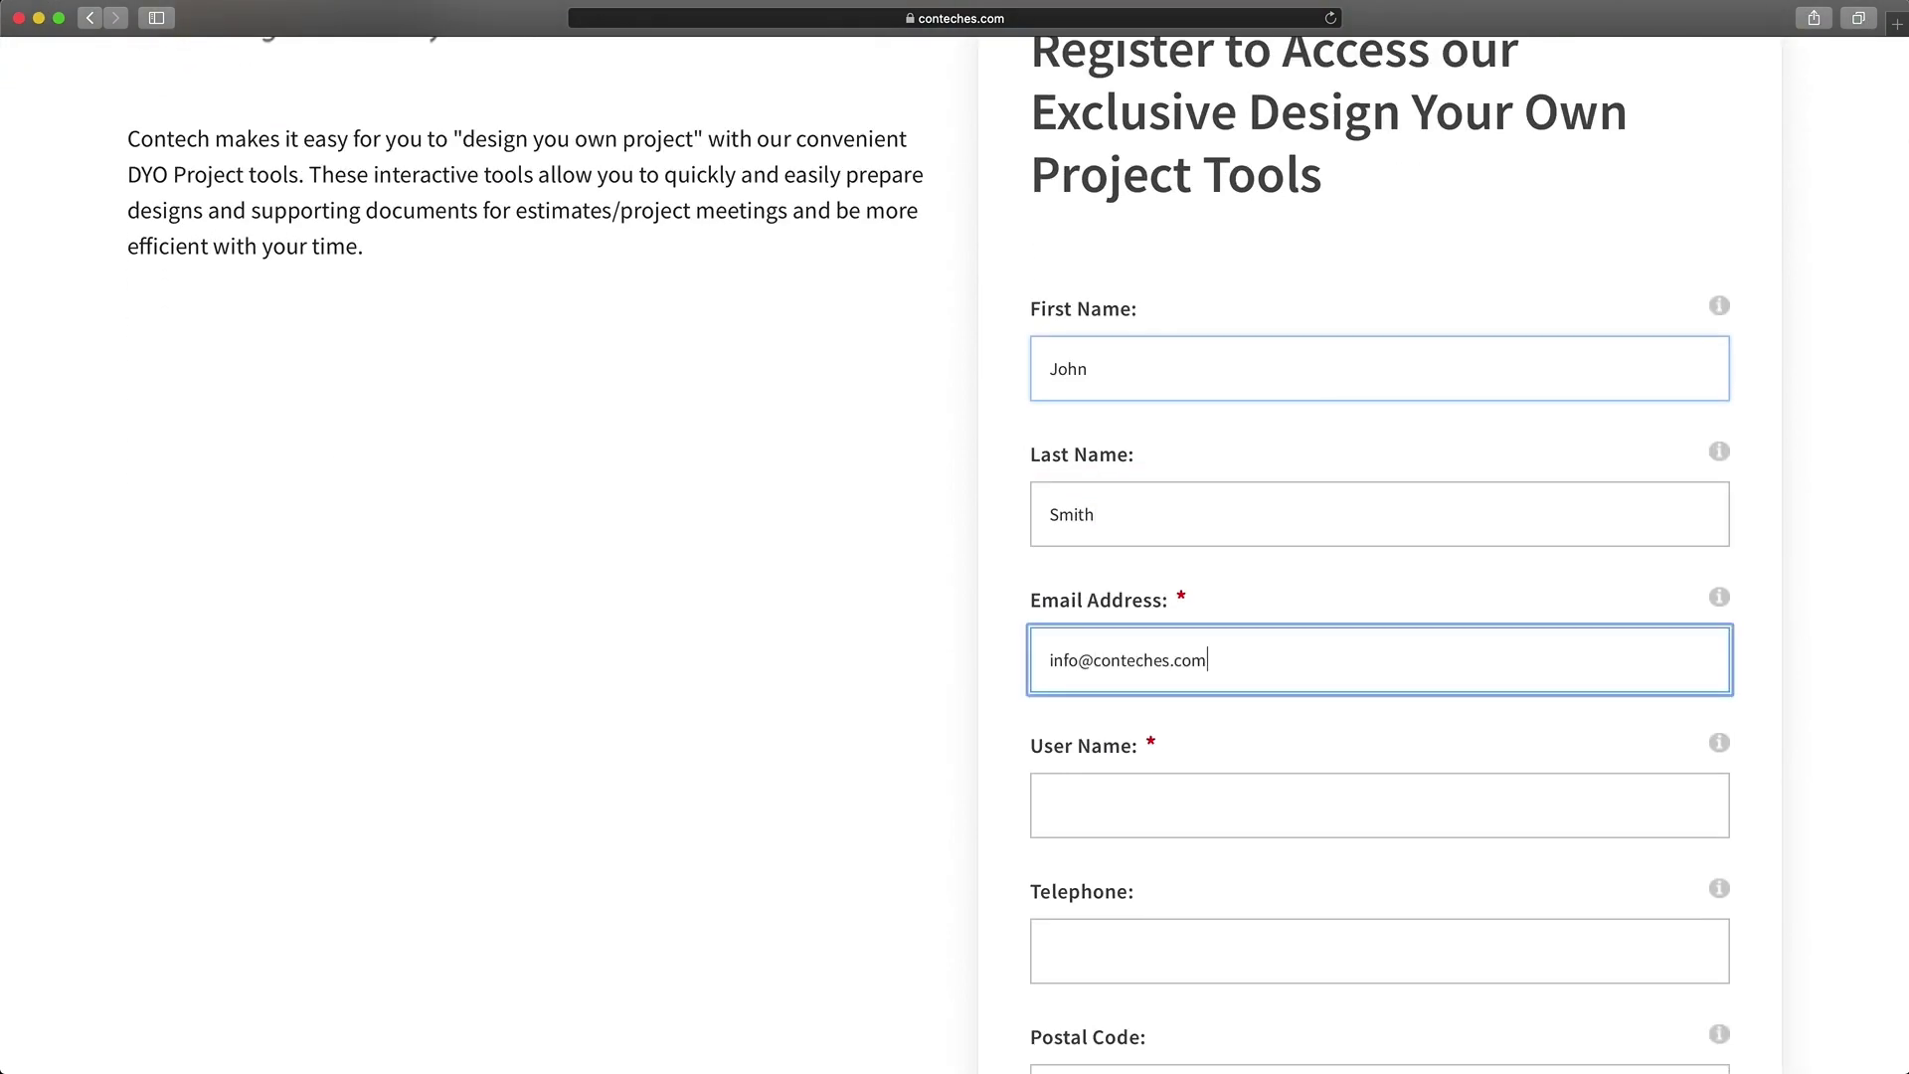
Step: Fill in the user name and the telephone number fields
{"action": "type", "text": "jsmith"}
{"action": "key", "text": "Tab"}
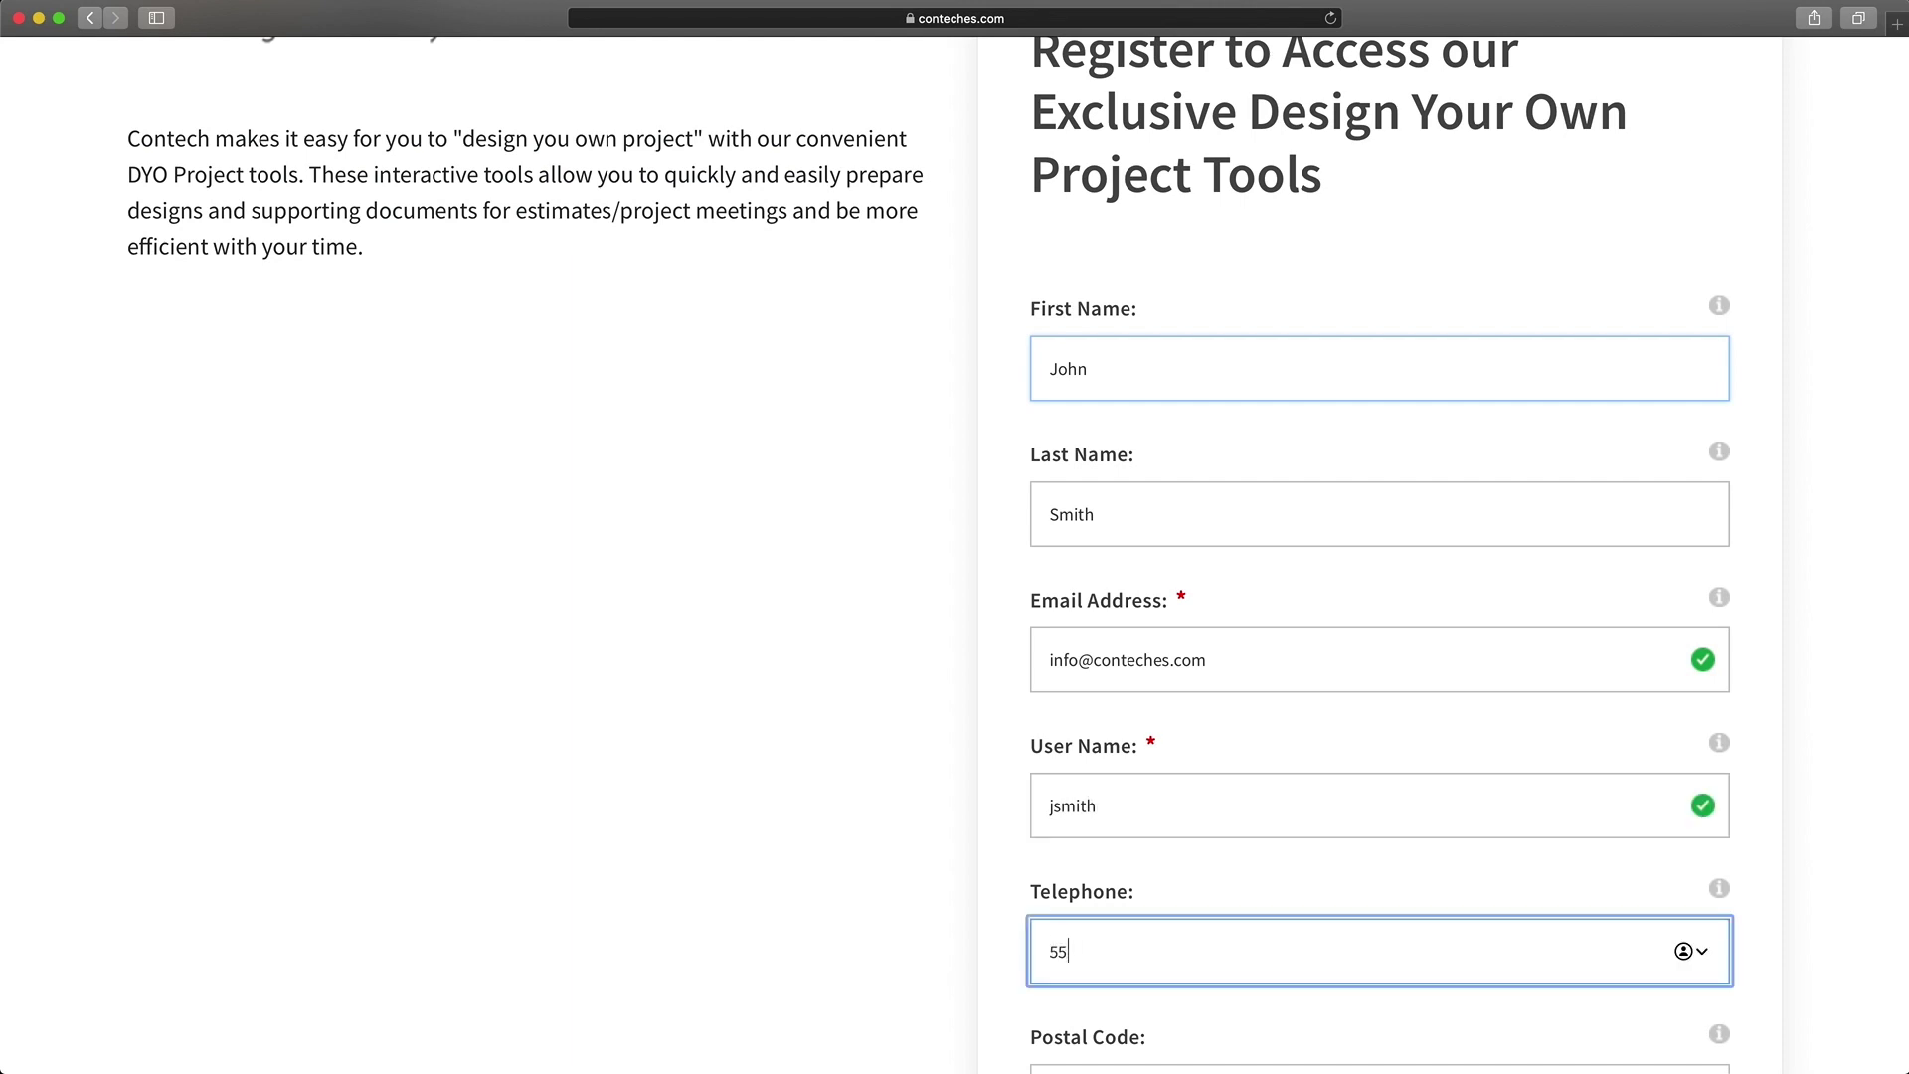
{"action": "type", "text": "555-555-5555"}
{"action": "key", "text": "Tab"}
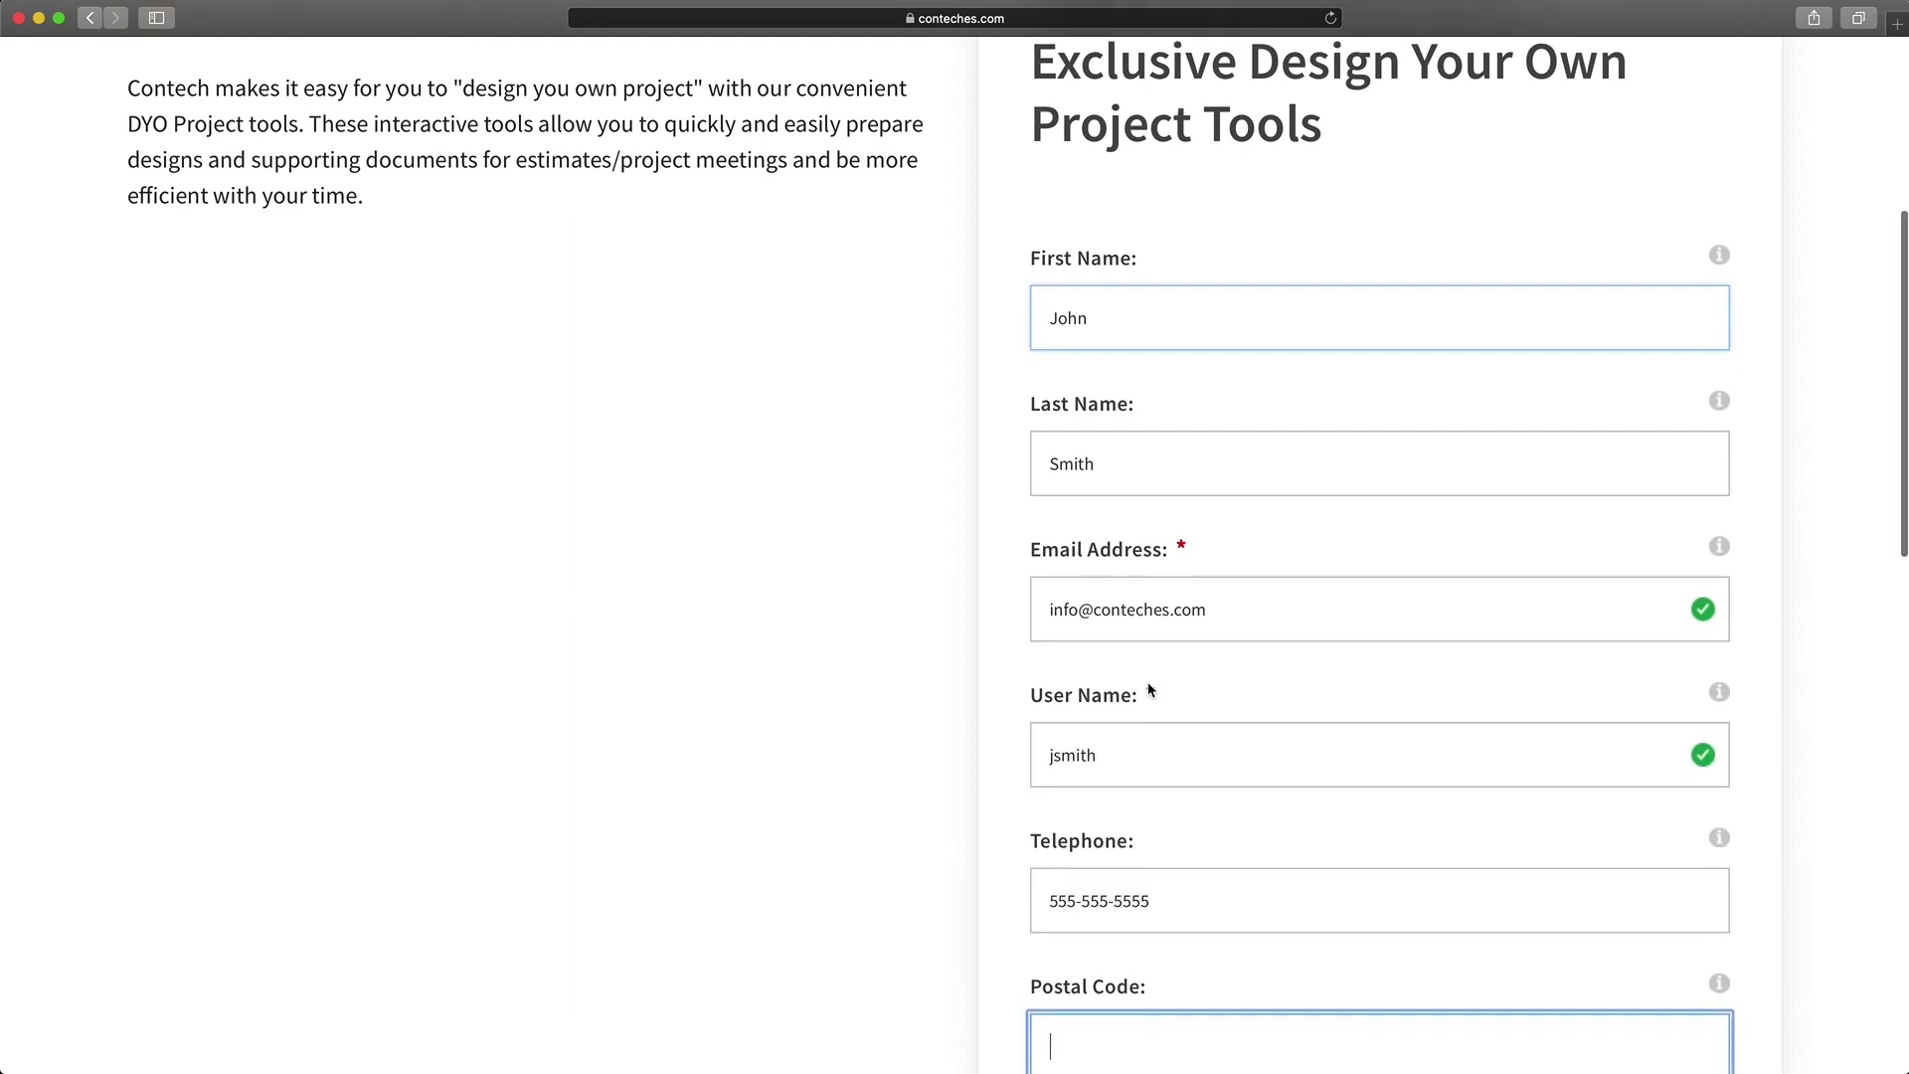
{"action": "scroll", "coordinate": [1194, 639], "scroll_direction": "down", "scroll_amount": 4}
Step: Enter the account password and repeat it in the confirm password field
{"action": "left_click", "coordinate": [1246, 808]}
{"action": "type", "text": "password"}
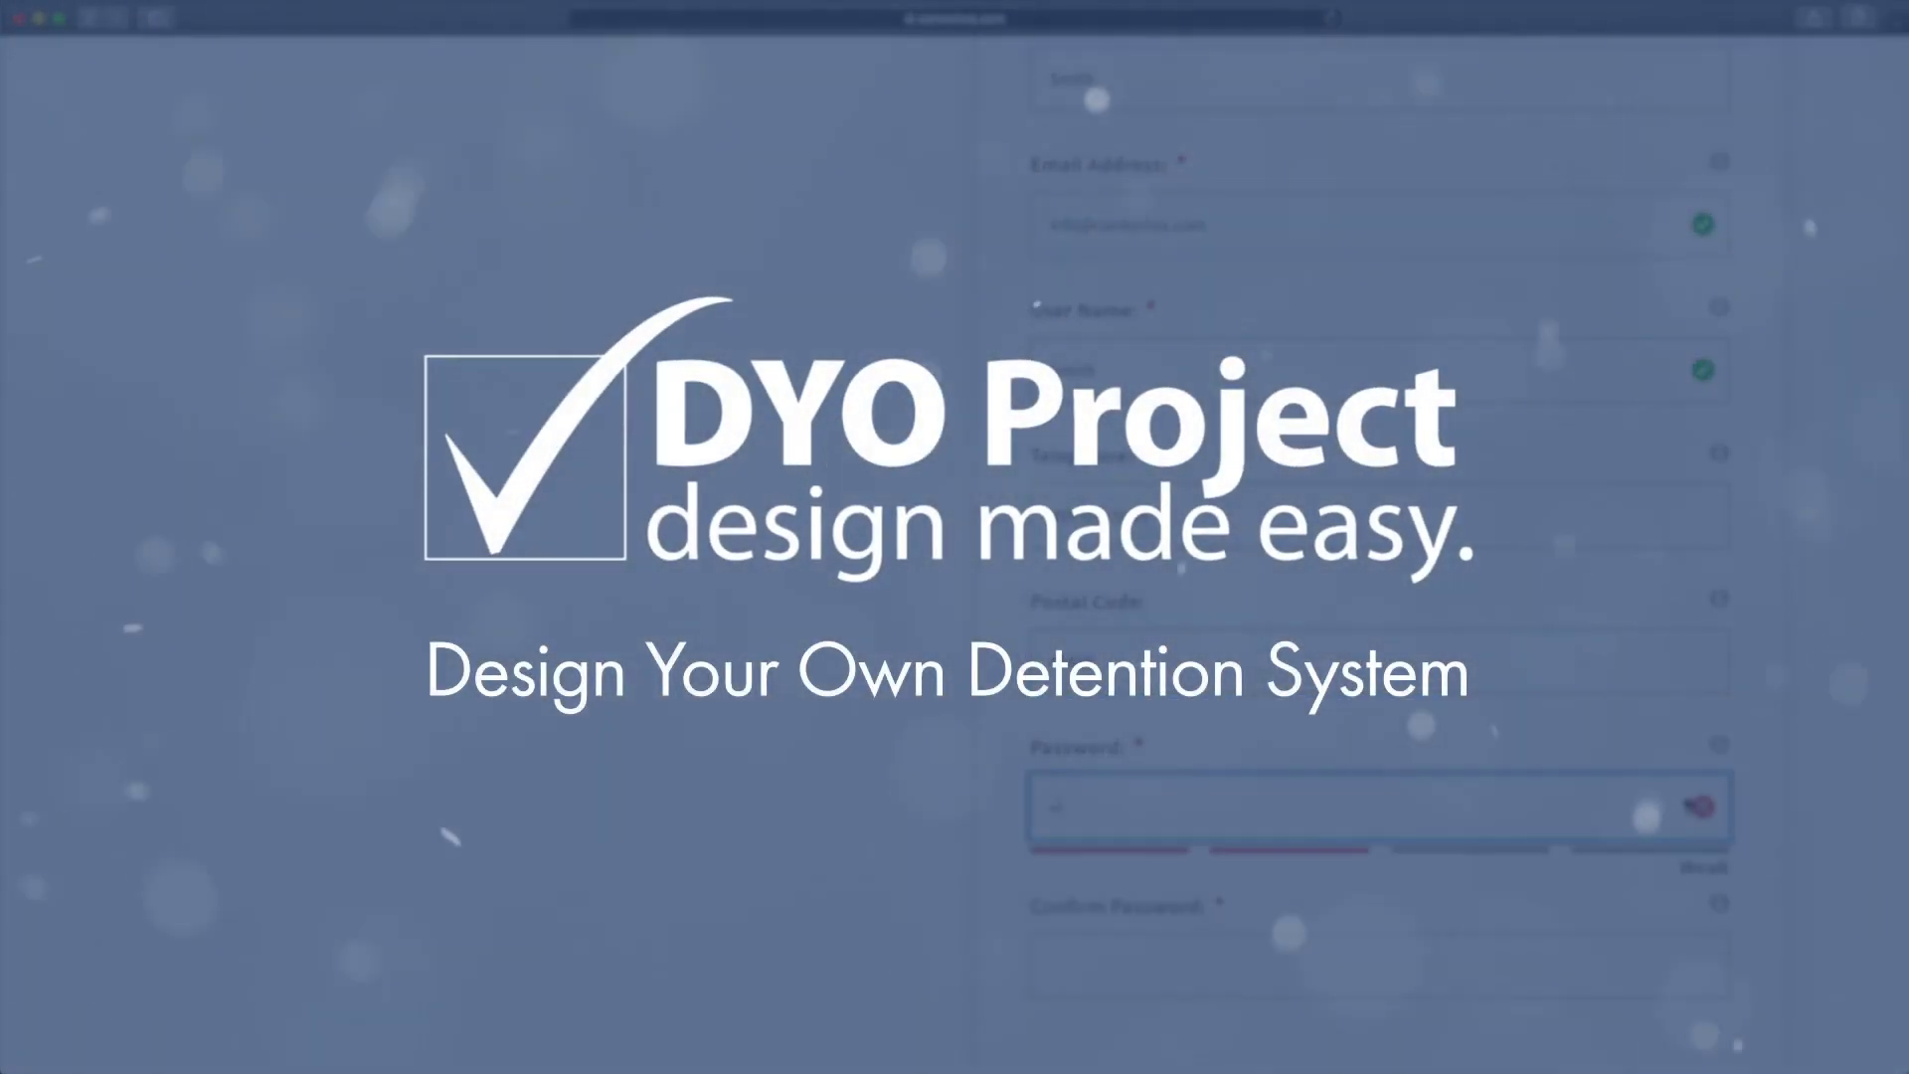
{"action": "key", "text": "Tab"}
{"action": "type", "text": "password"}
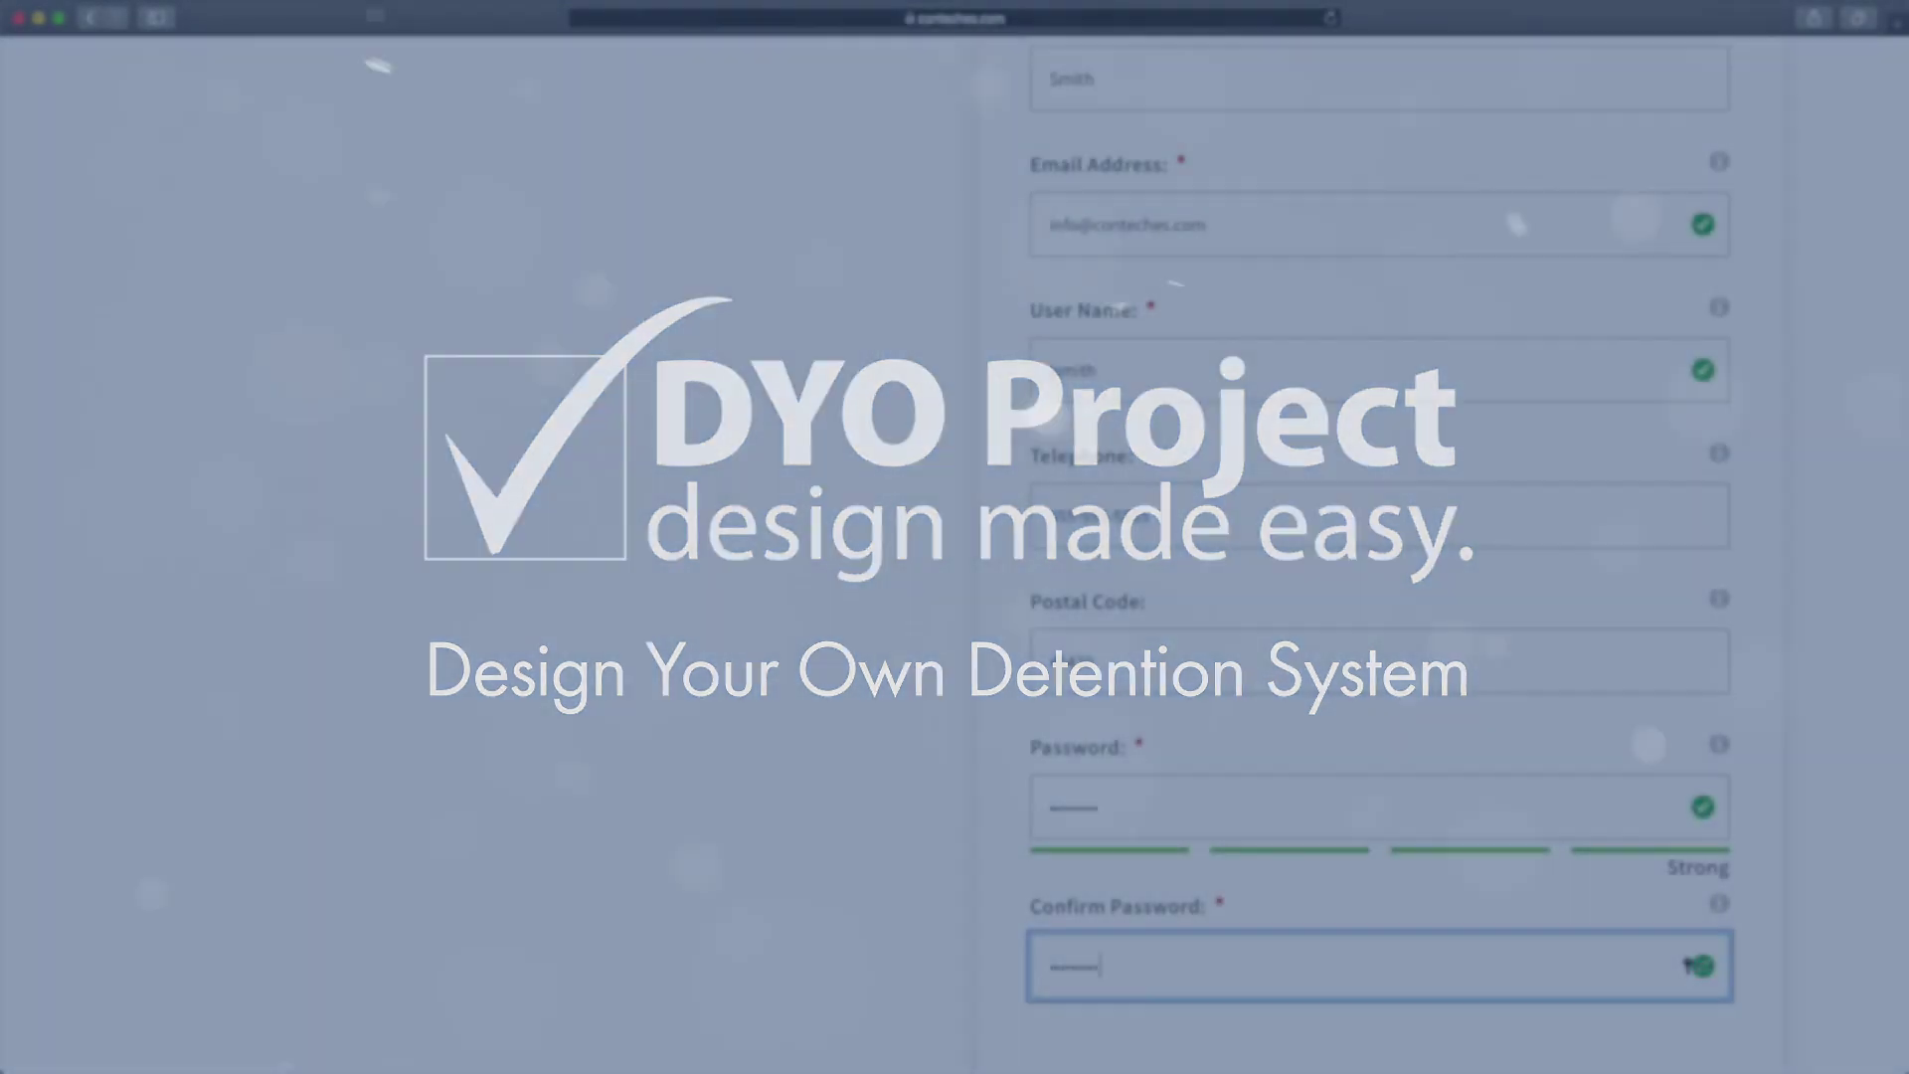
{"action": "scroll", "coordinate": [937, 712], "scroll_direction": "down", "scroll_amount": 4}
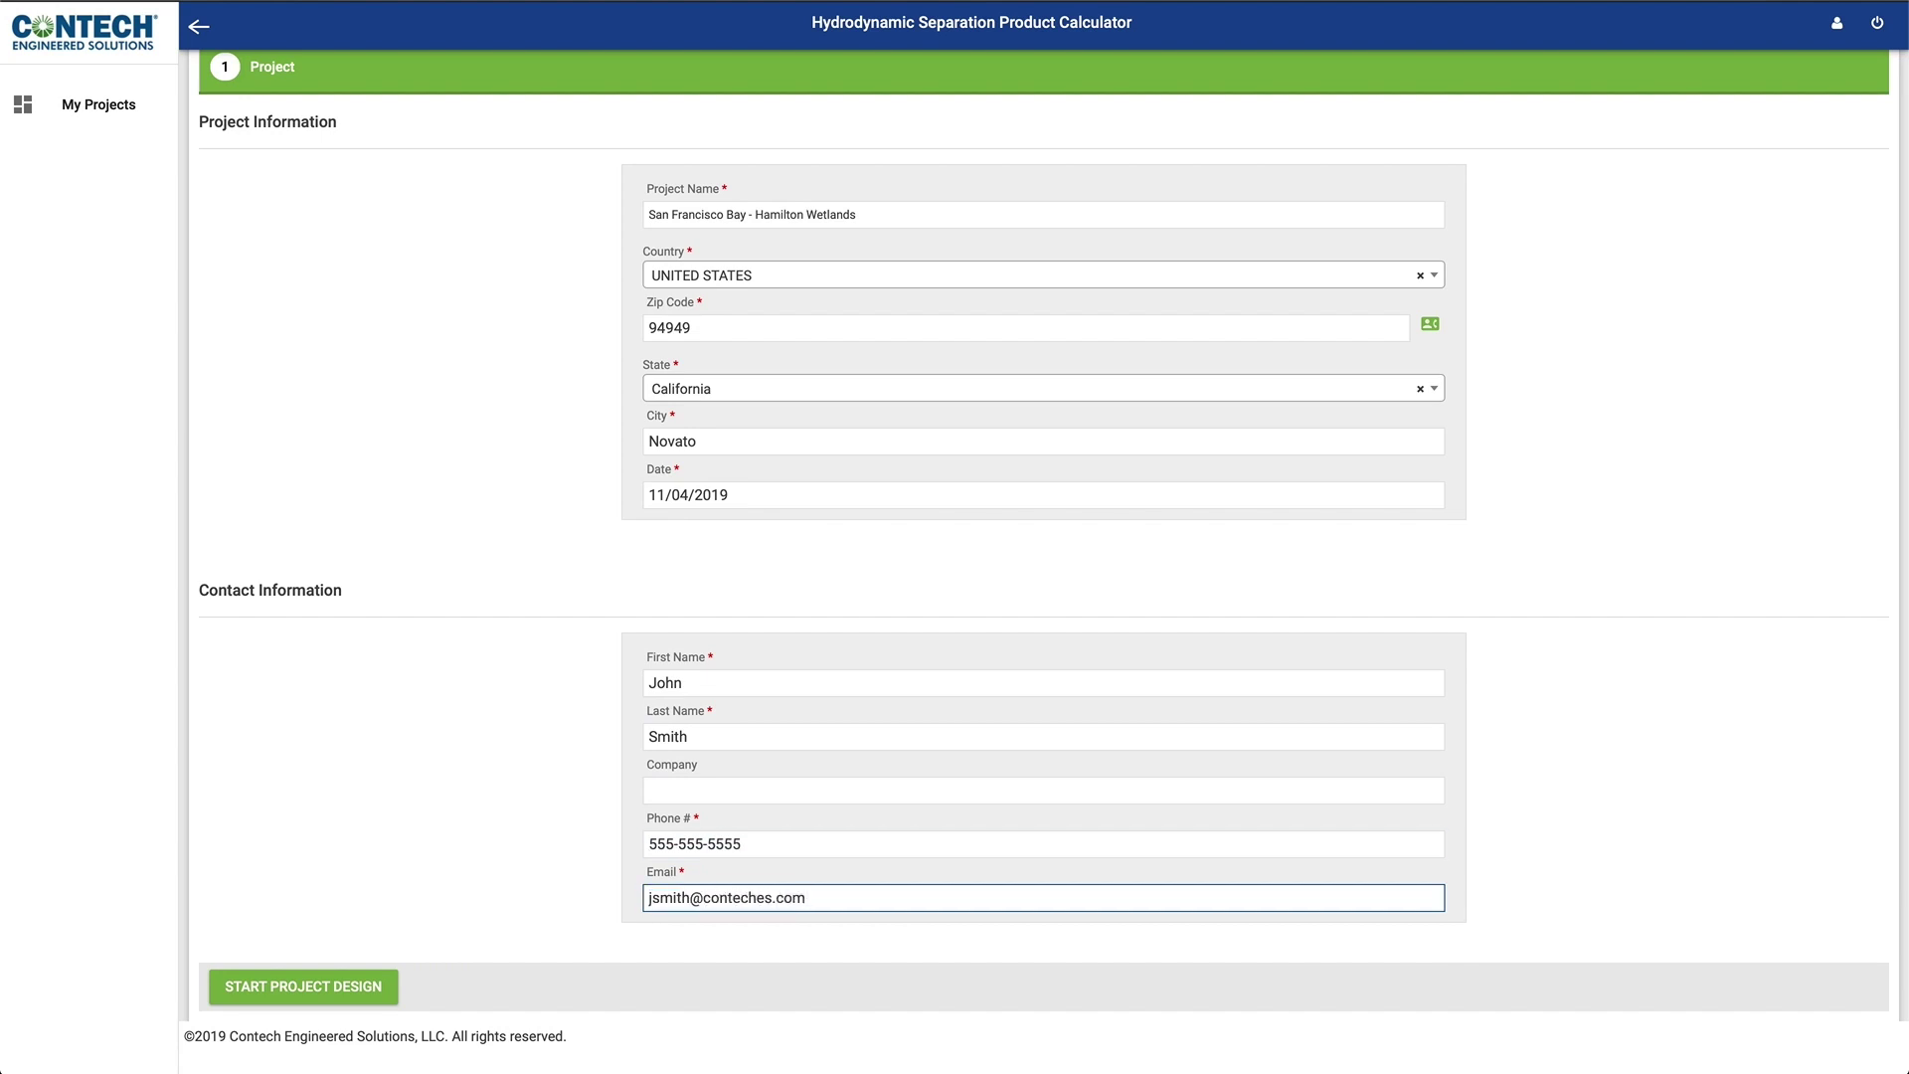
Step: Save the Hamilton Wetlands project details and begin the design at the Site Designation field
{"action": "left_click", "coordinate": [470, 840]}
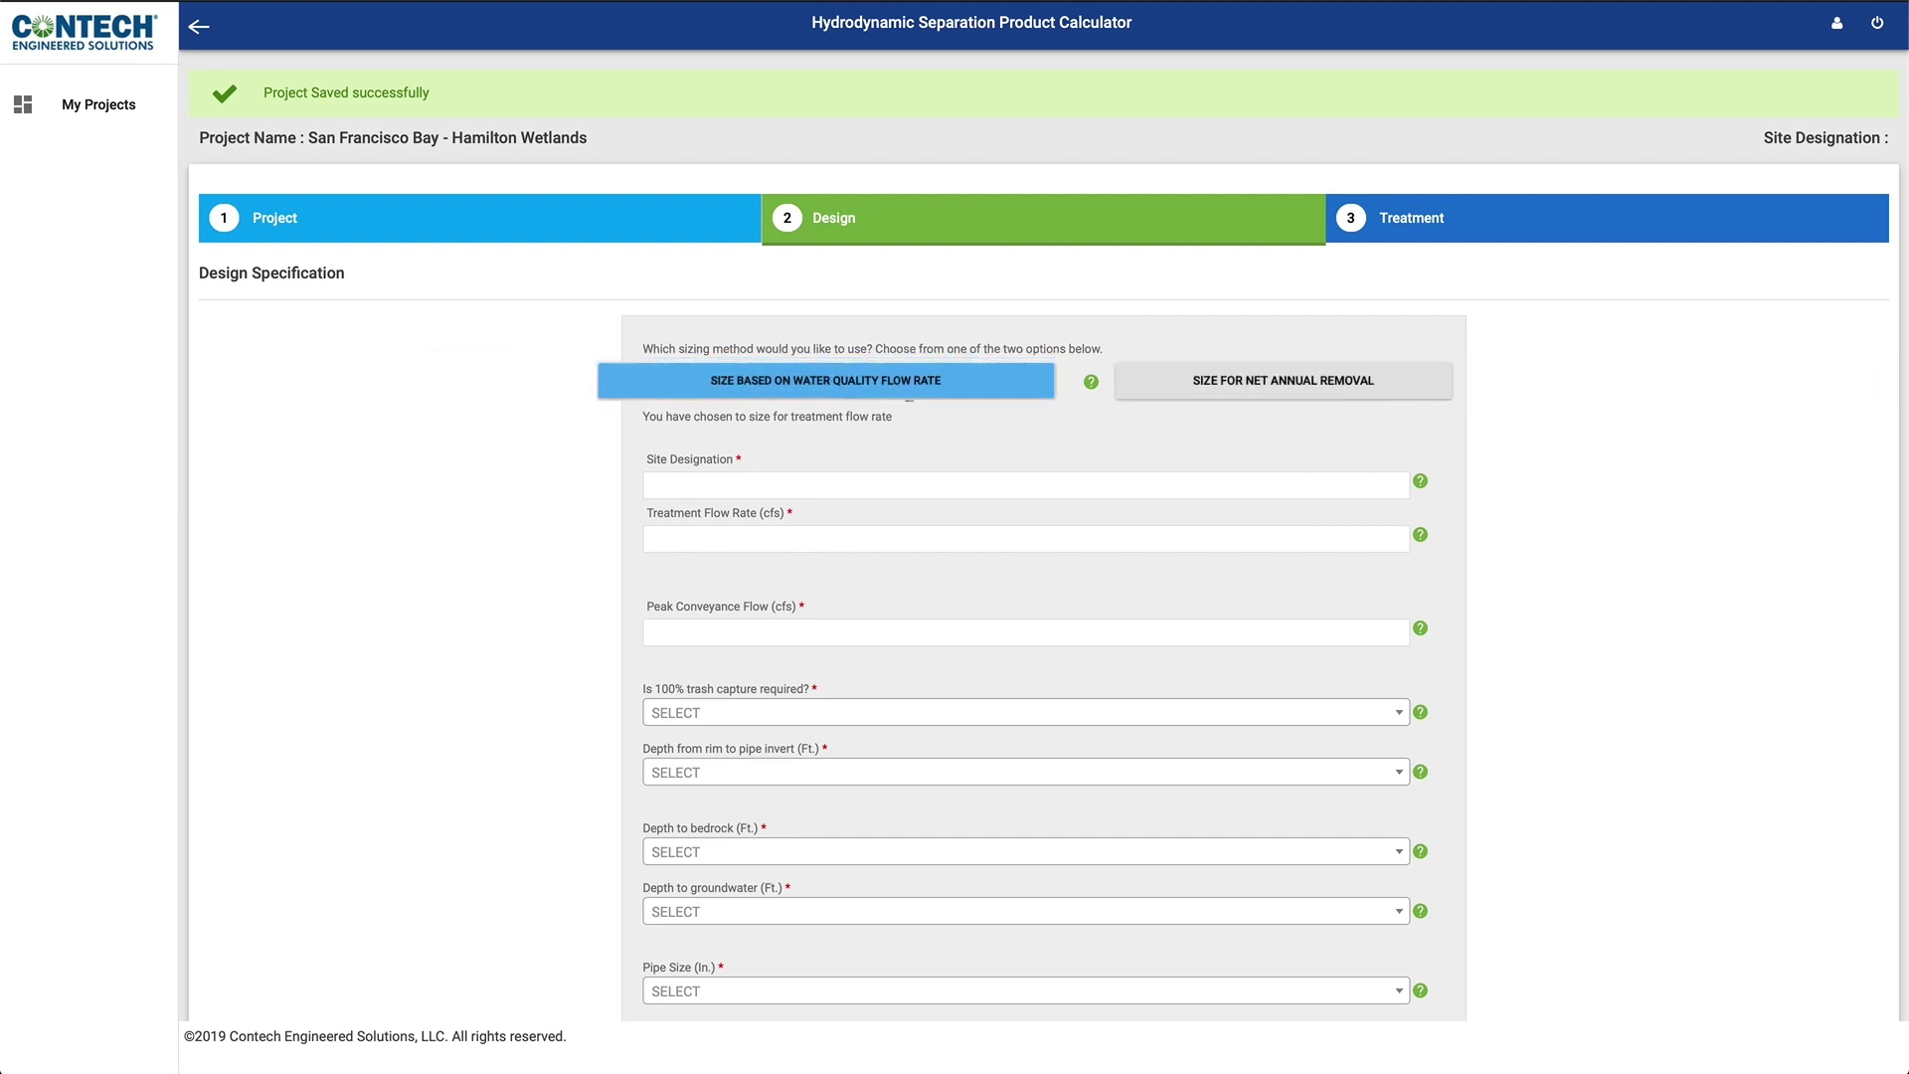
{"action": "left_click", "coordinate": [693, 484]}
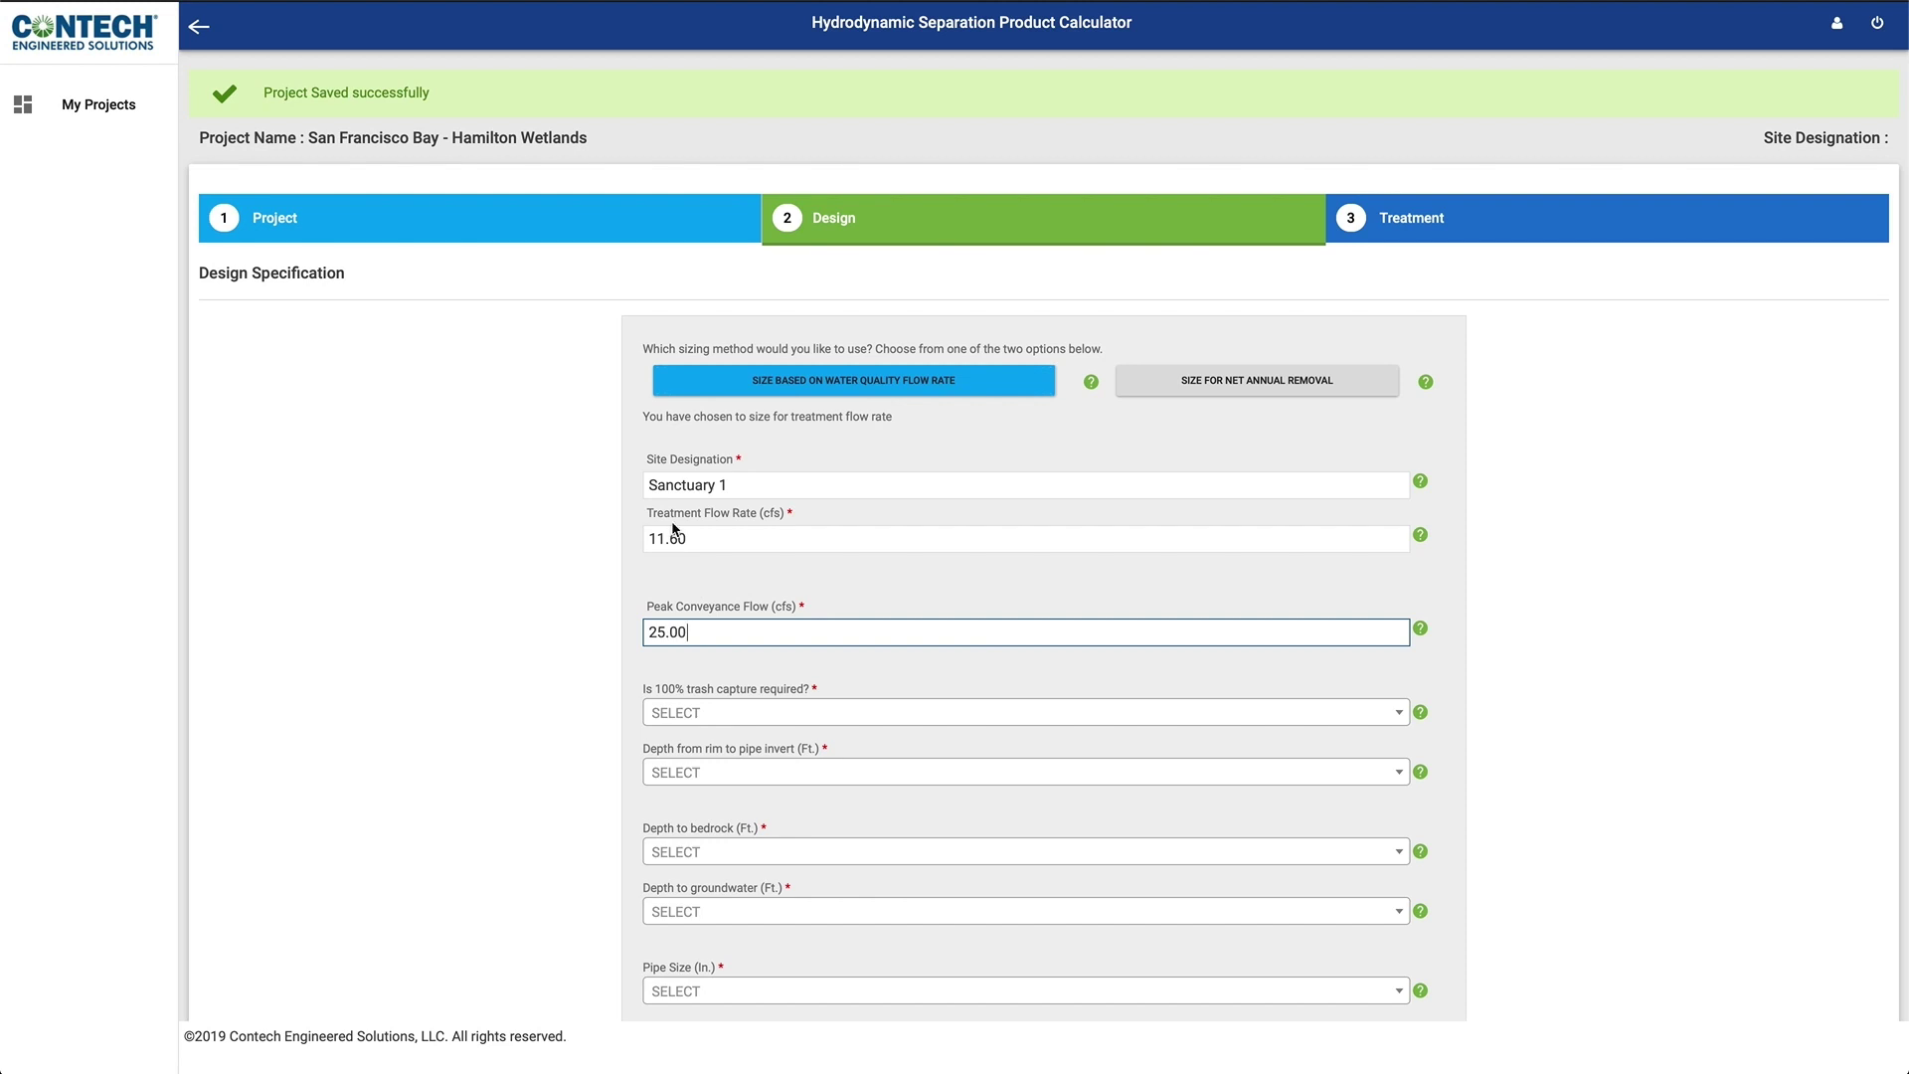
Step: Require 100% trash capture and set rim-to-invert 10-15, bedrock >15, groundwater 10-15
{"action": "left_click", "coordinate": [673, 713]}
{"action": "left_click", "coordinate": [664, 806]}
{"action": "left_click", "coordinate": [664, 772]}
{"action": "left_click", "coordinate": [670, 899]}
{"action": "scroll", "coordinate": [671, 895], "scroll_direction": "down", "scroll_amount": 2}
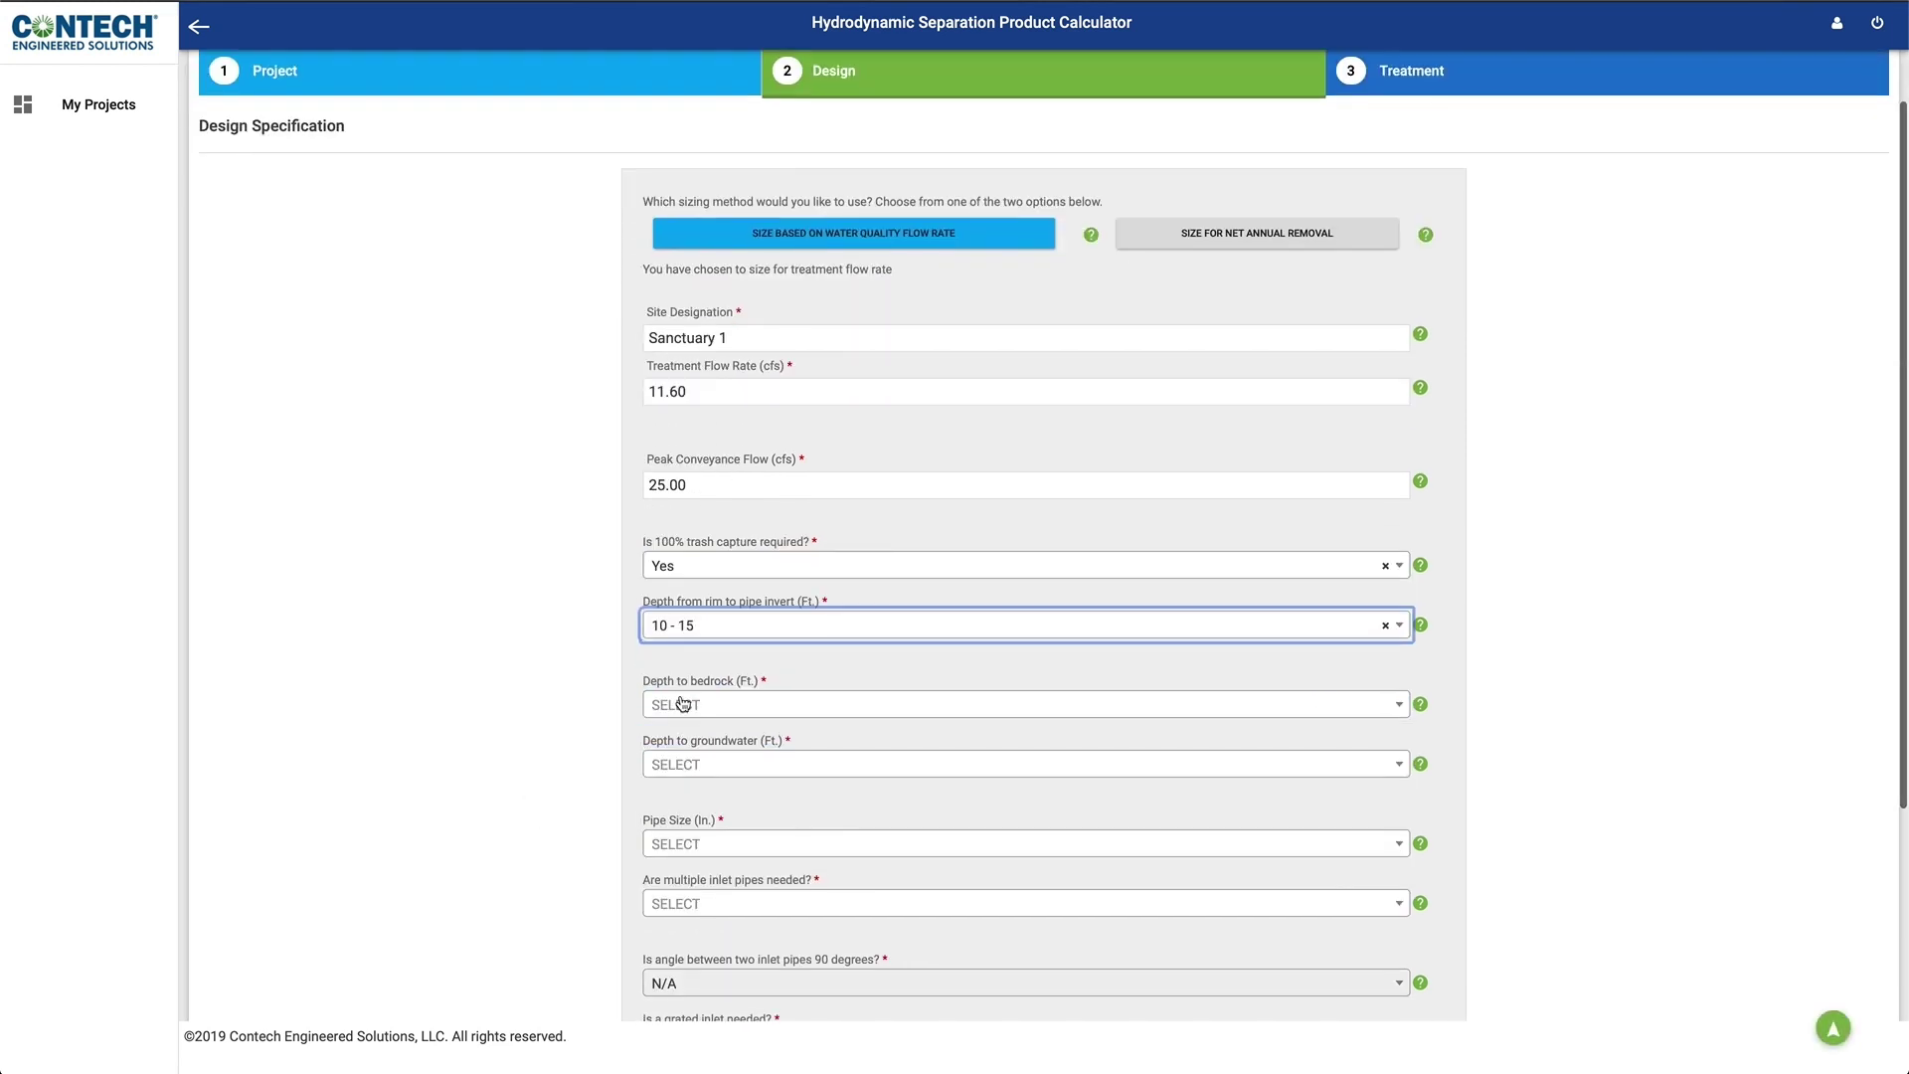
{"action": "left_click", "coordinate": [686, 705]}
{"action": "left_click", "coordinate": [673, 866]}
{"action": "scroll", "coordinate": [479, 729], "scroll_direction": "down", "scroll_amount": 2}
{"action": "left_click", "coordinate": [836, 562]}
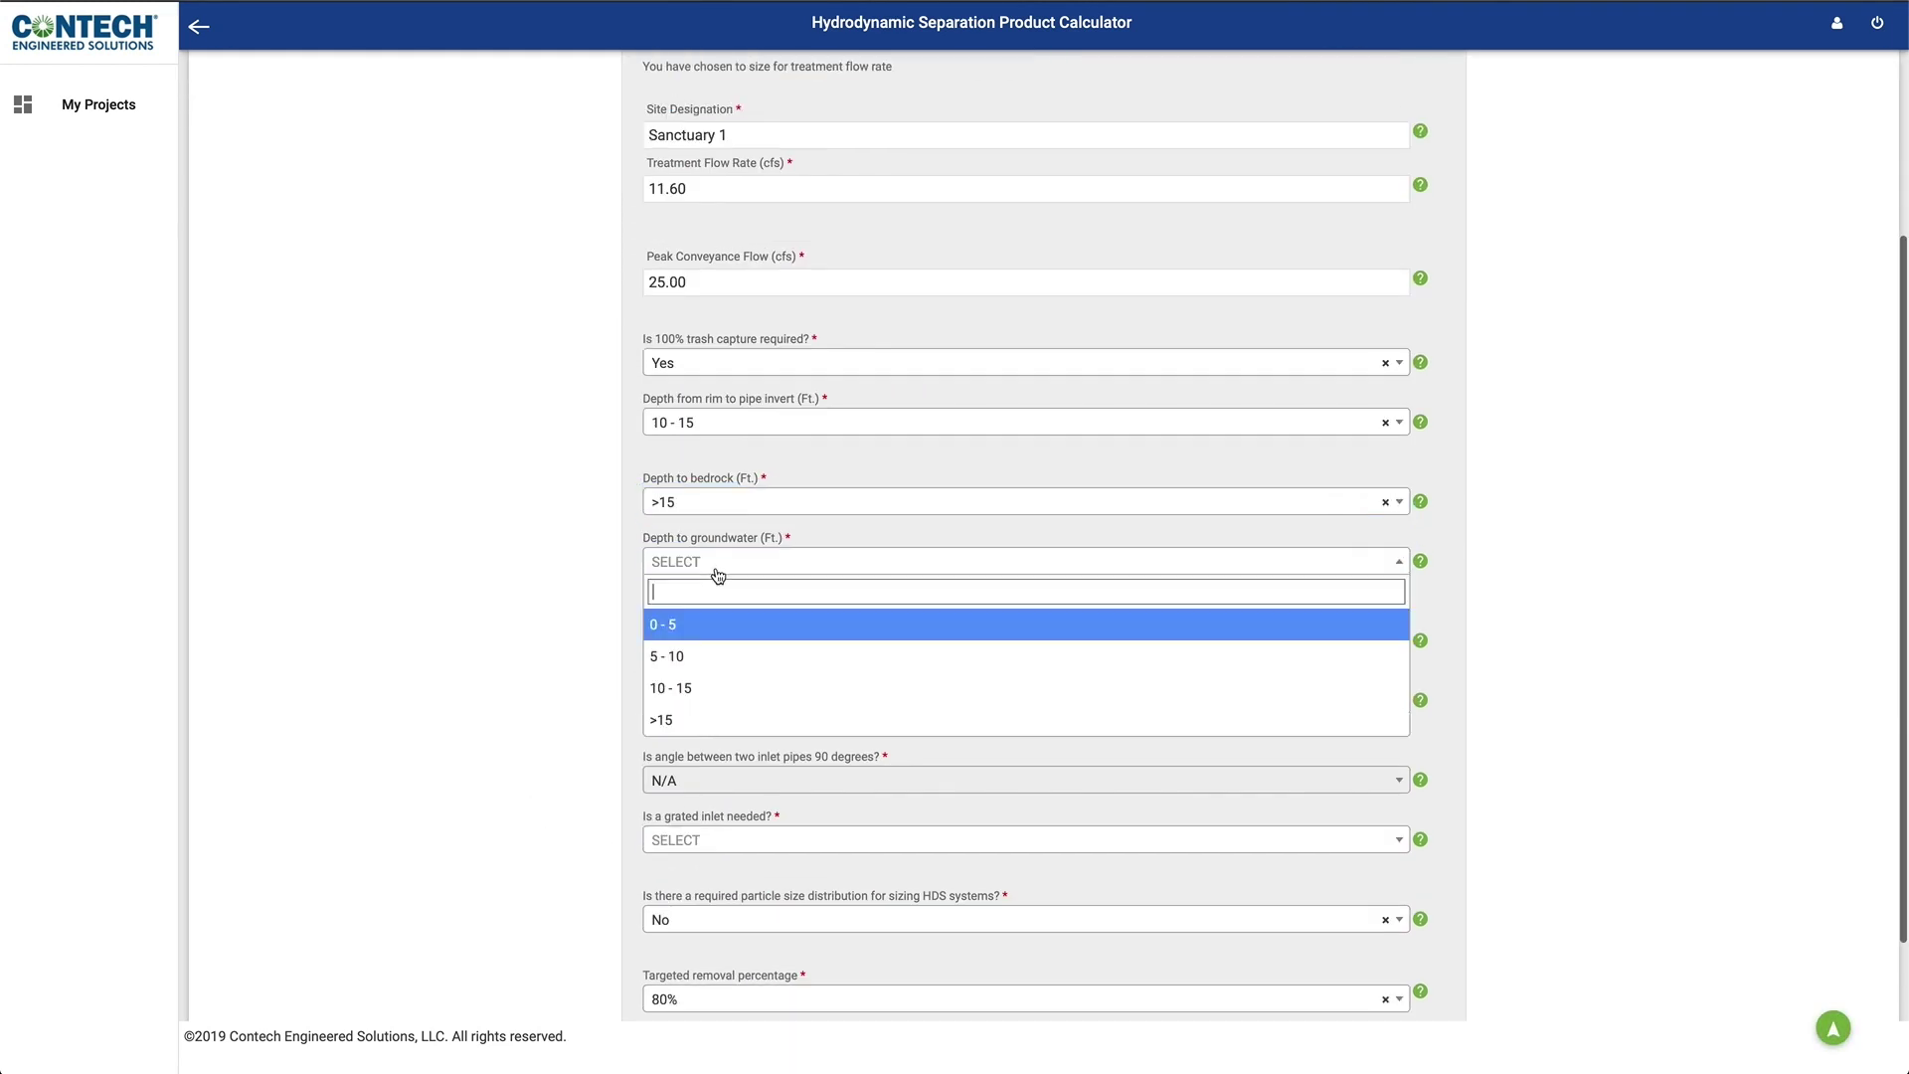
{"action": "left_click", "coordinate": [676, 682]}
Step: Set a 36-inch pipe, multiple inlet pipes Yes, and grated inlet No
{"action": "left_click", "coordinate": [692, 642]}
{"action": "scroll", "coordinate": [701, 780], "scroll_direction": "down", "scroll_amount": 3}
{"action": "left_click", "coordinate": [701, 781]}
{"action": "scroll", "coordinate": [550, 738], "scroll_direction": "down", "scroll_amount": 2}
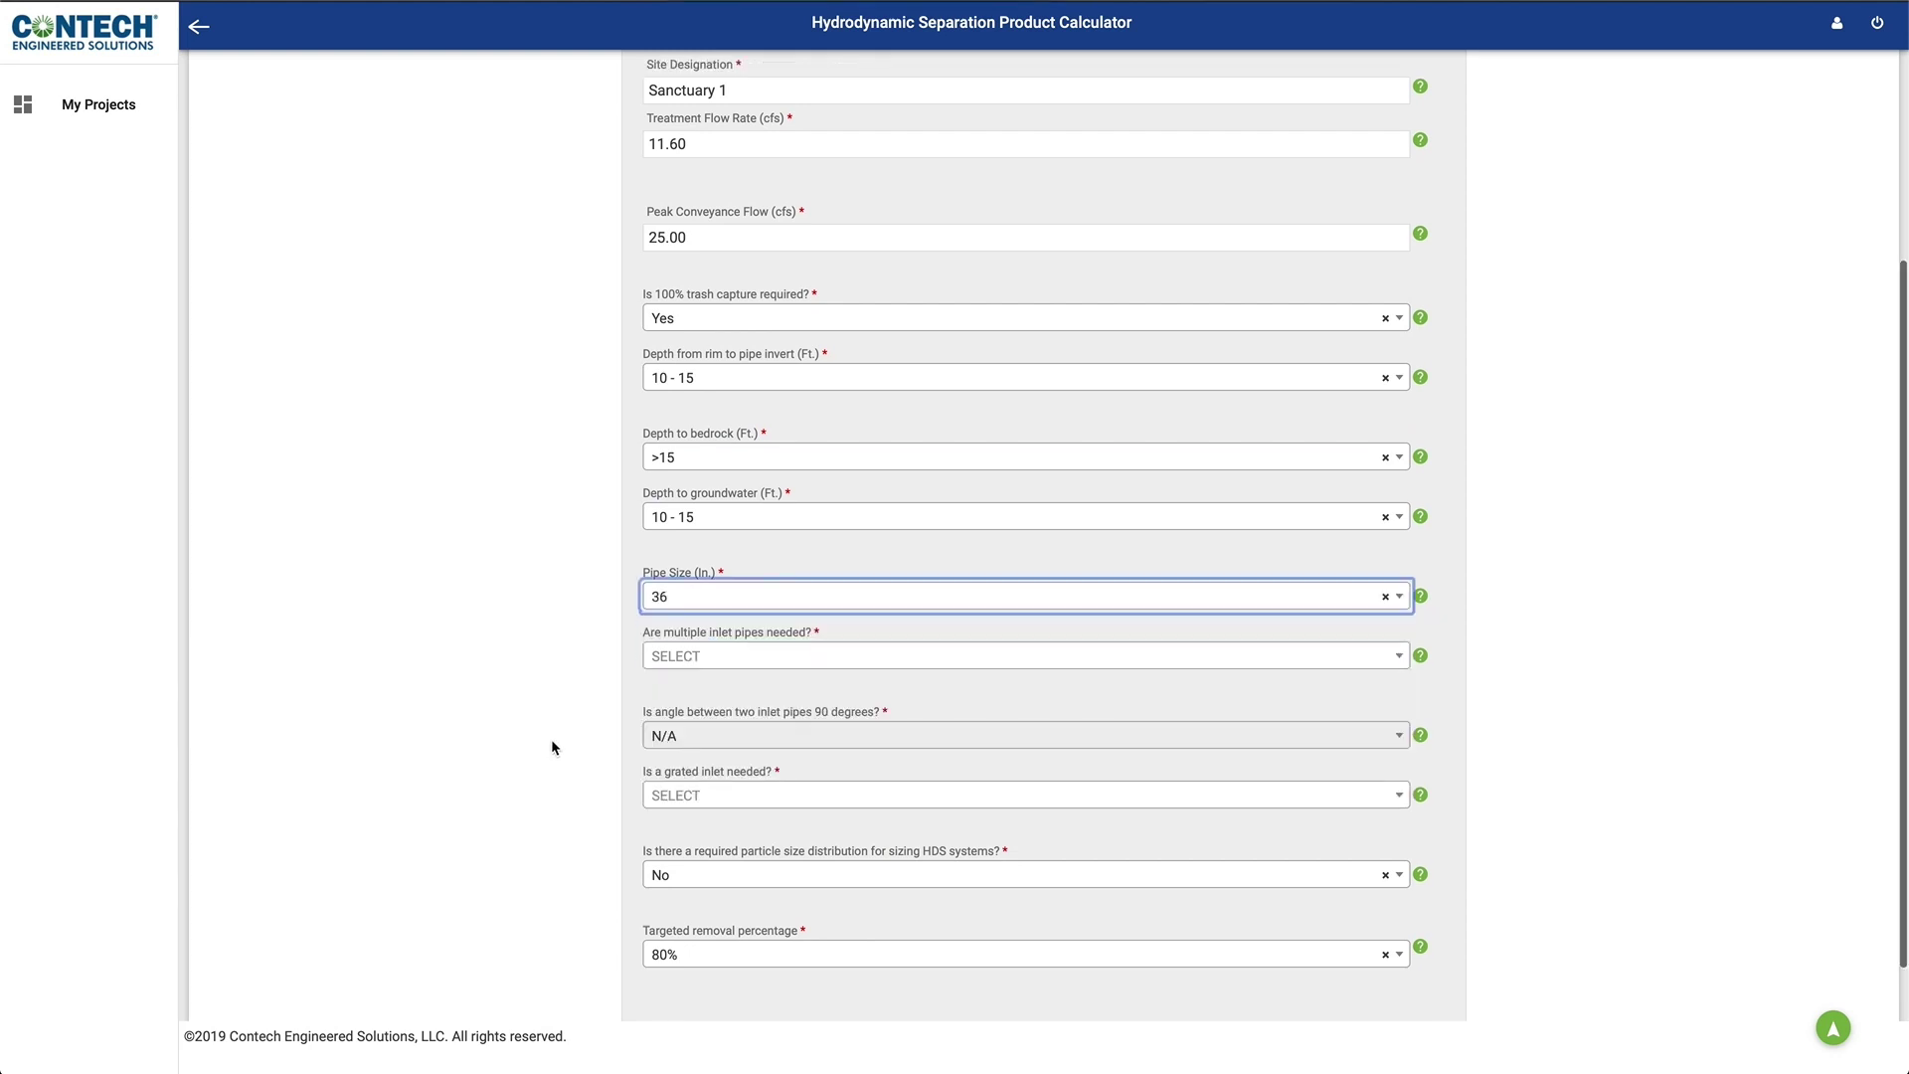
{"action": "left_click", "coordinate": [746, 622]}
{"action": "left_click", "coordinate": [670, 702]}
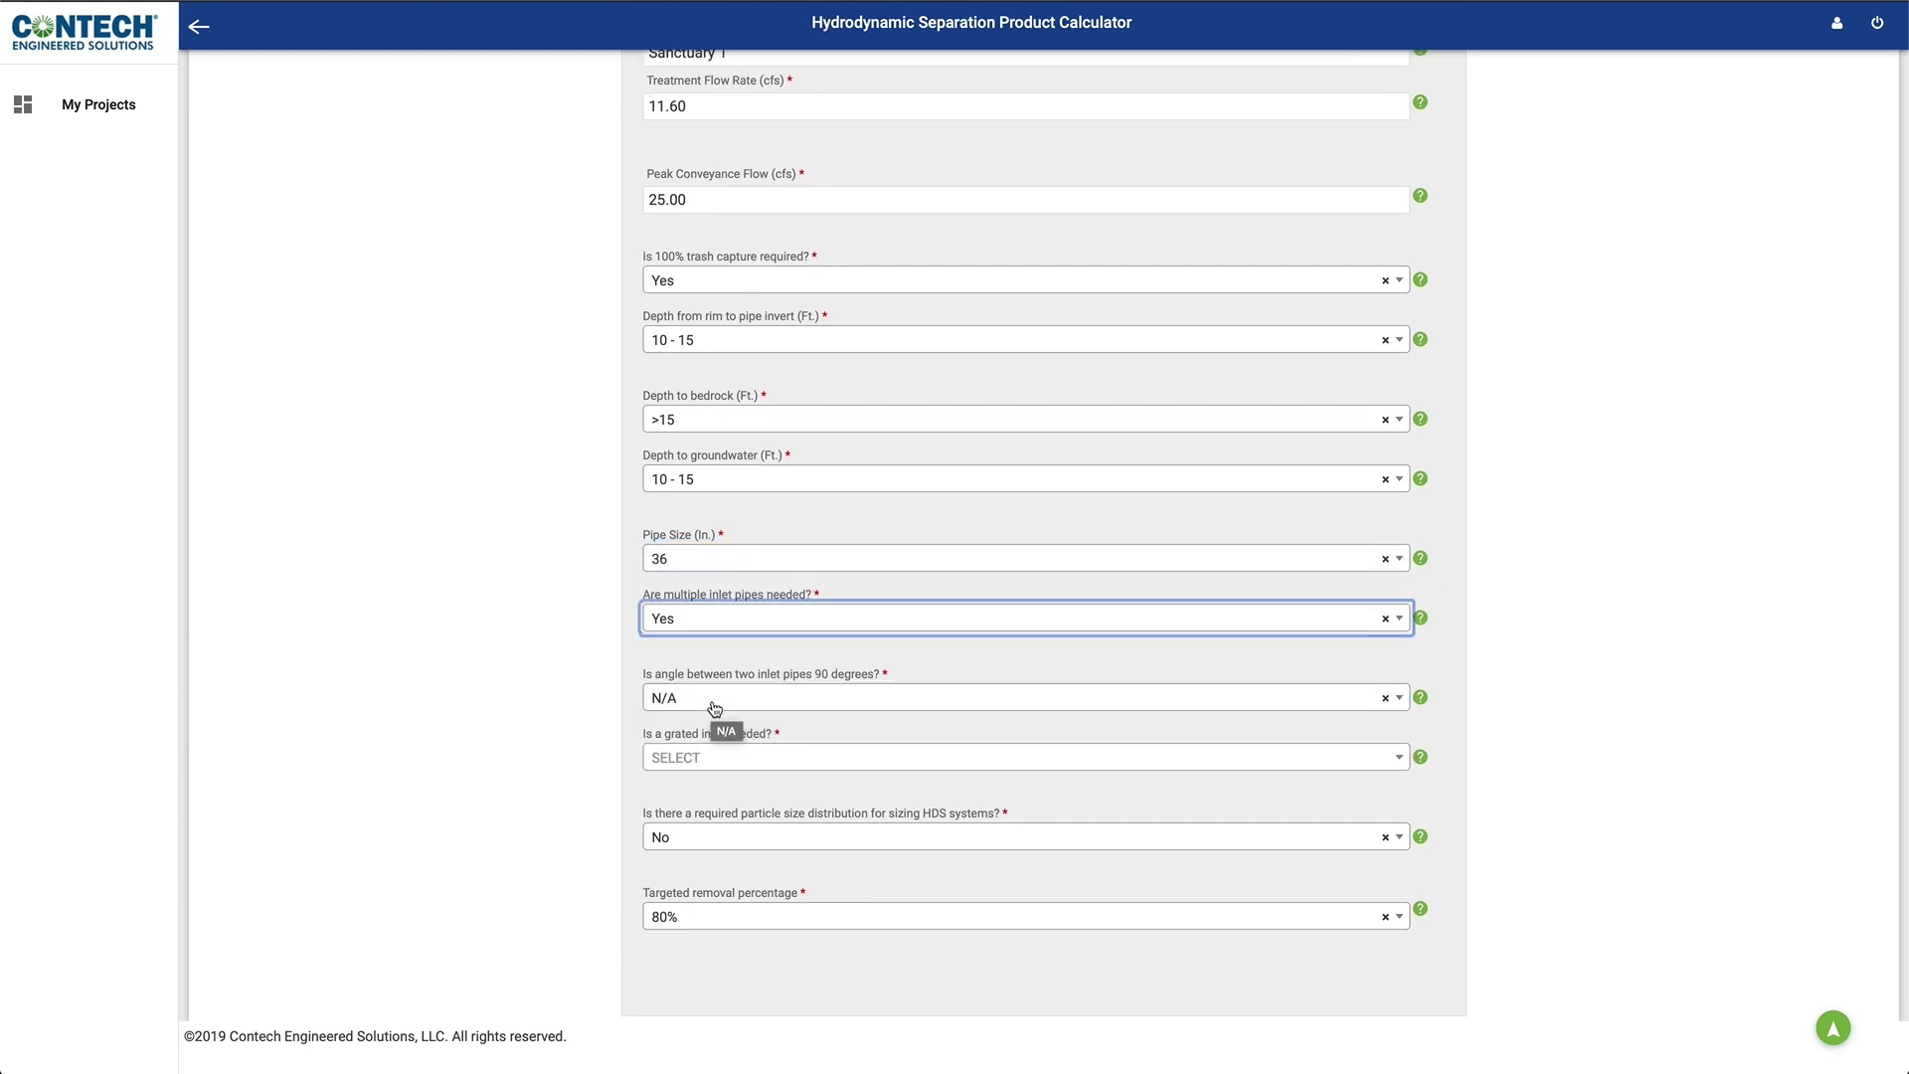
{"action": "left_click", "coordinate": [696, 758]}
{"action": "left_click", "coordinate": [676, 811]}
Step: Choose no required particle size distribution, keep the 80% removal target, and continue
{"action": "scroll", "coordinate": [690, 732], "scroll_direction": "down", "scroll_amount": 2}
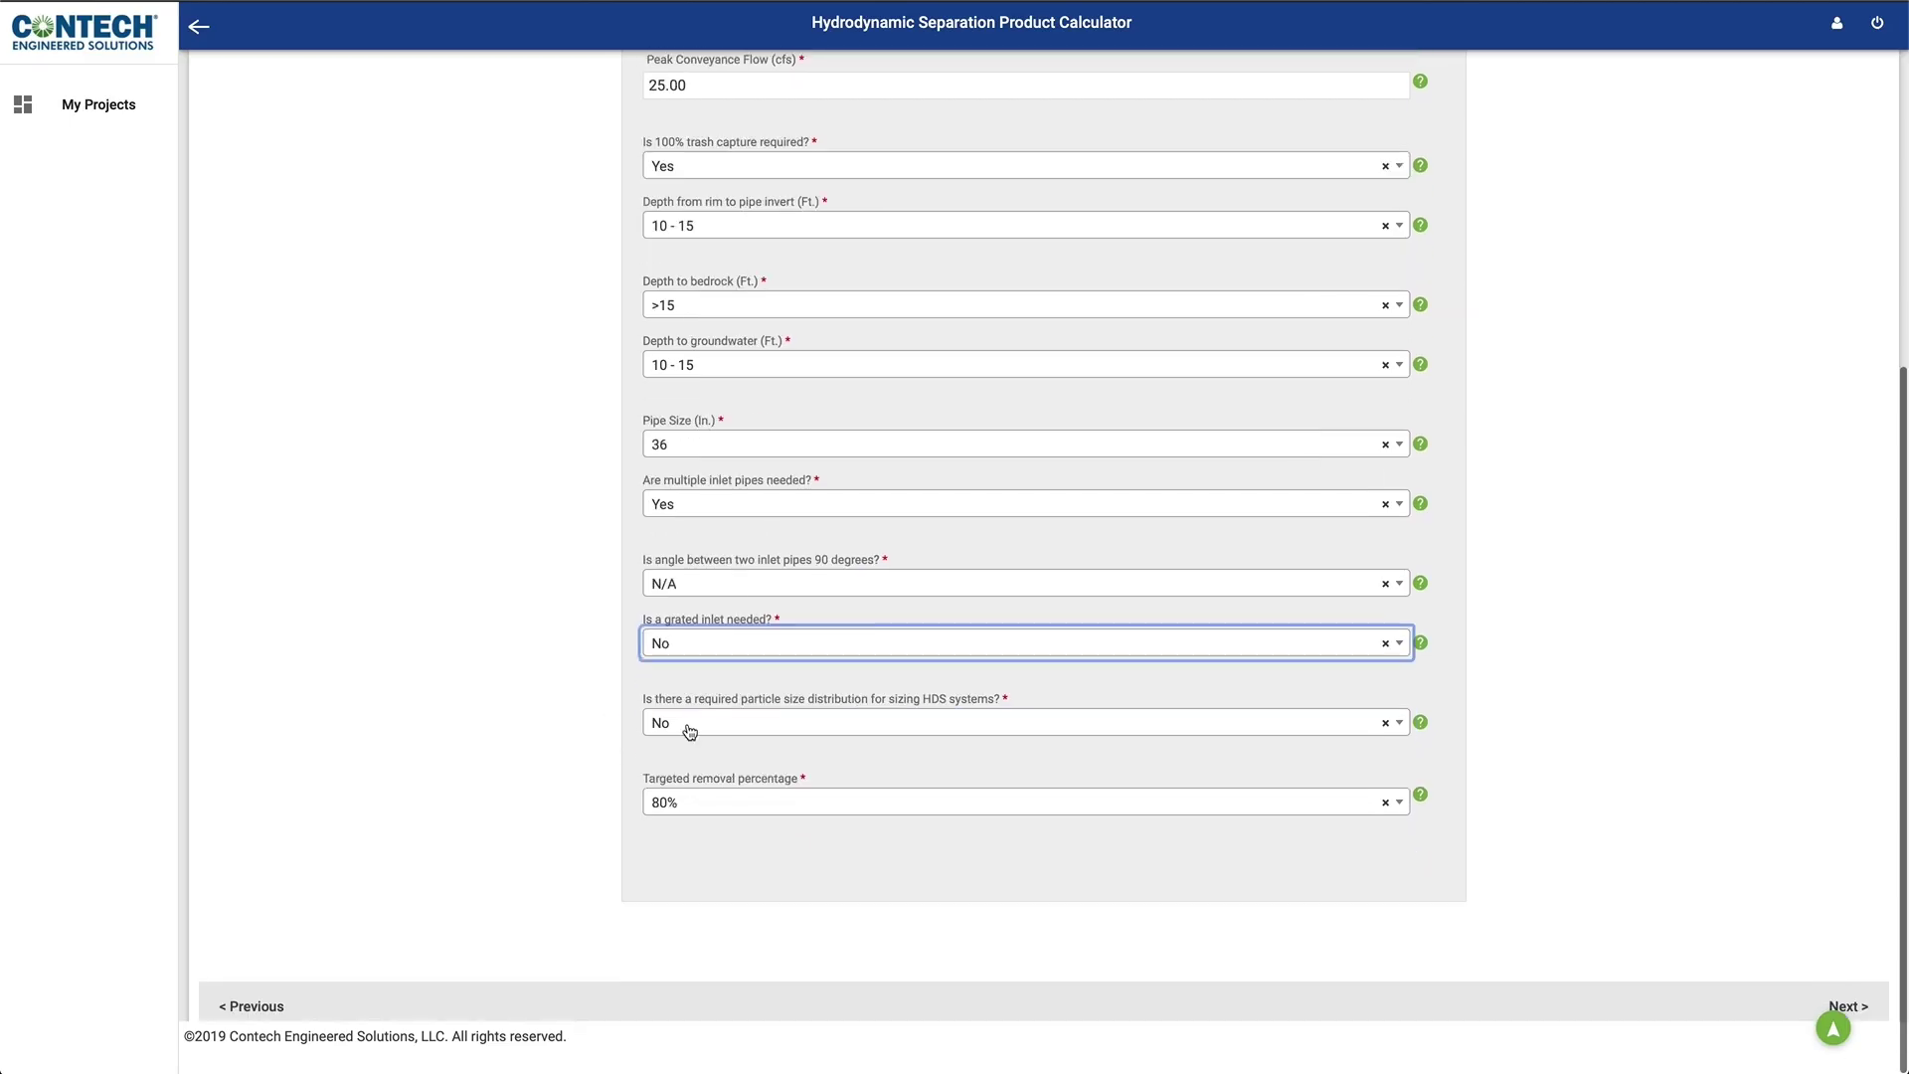
{"action": "left_click", "coordinate": [697, 726]}
{"action": "left_click", "coordinate": [669, 784]}
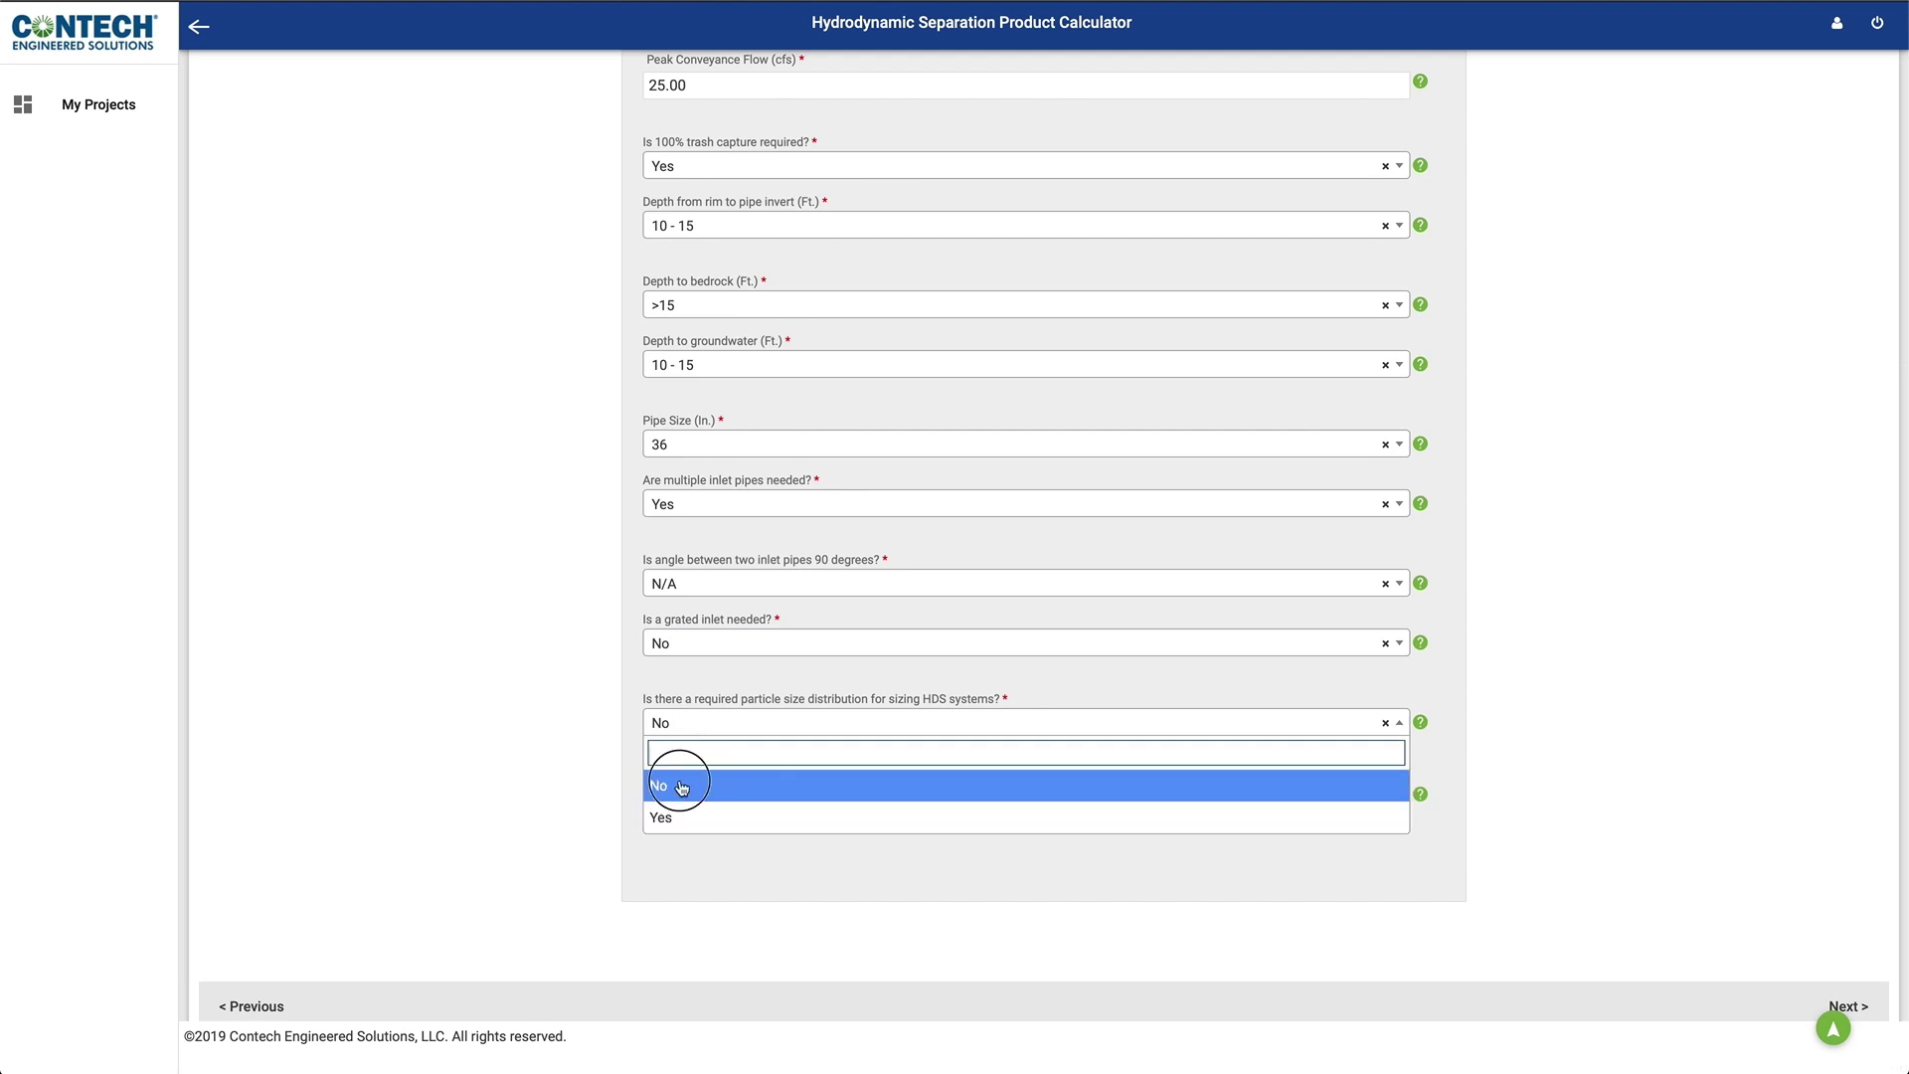
{"action": "left_click", "coordinate": [660, 804]}
{"action": "left_click", "coordinate": [657, 861]}
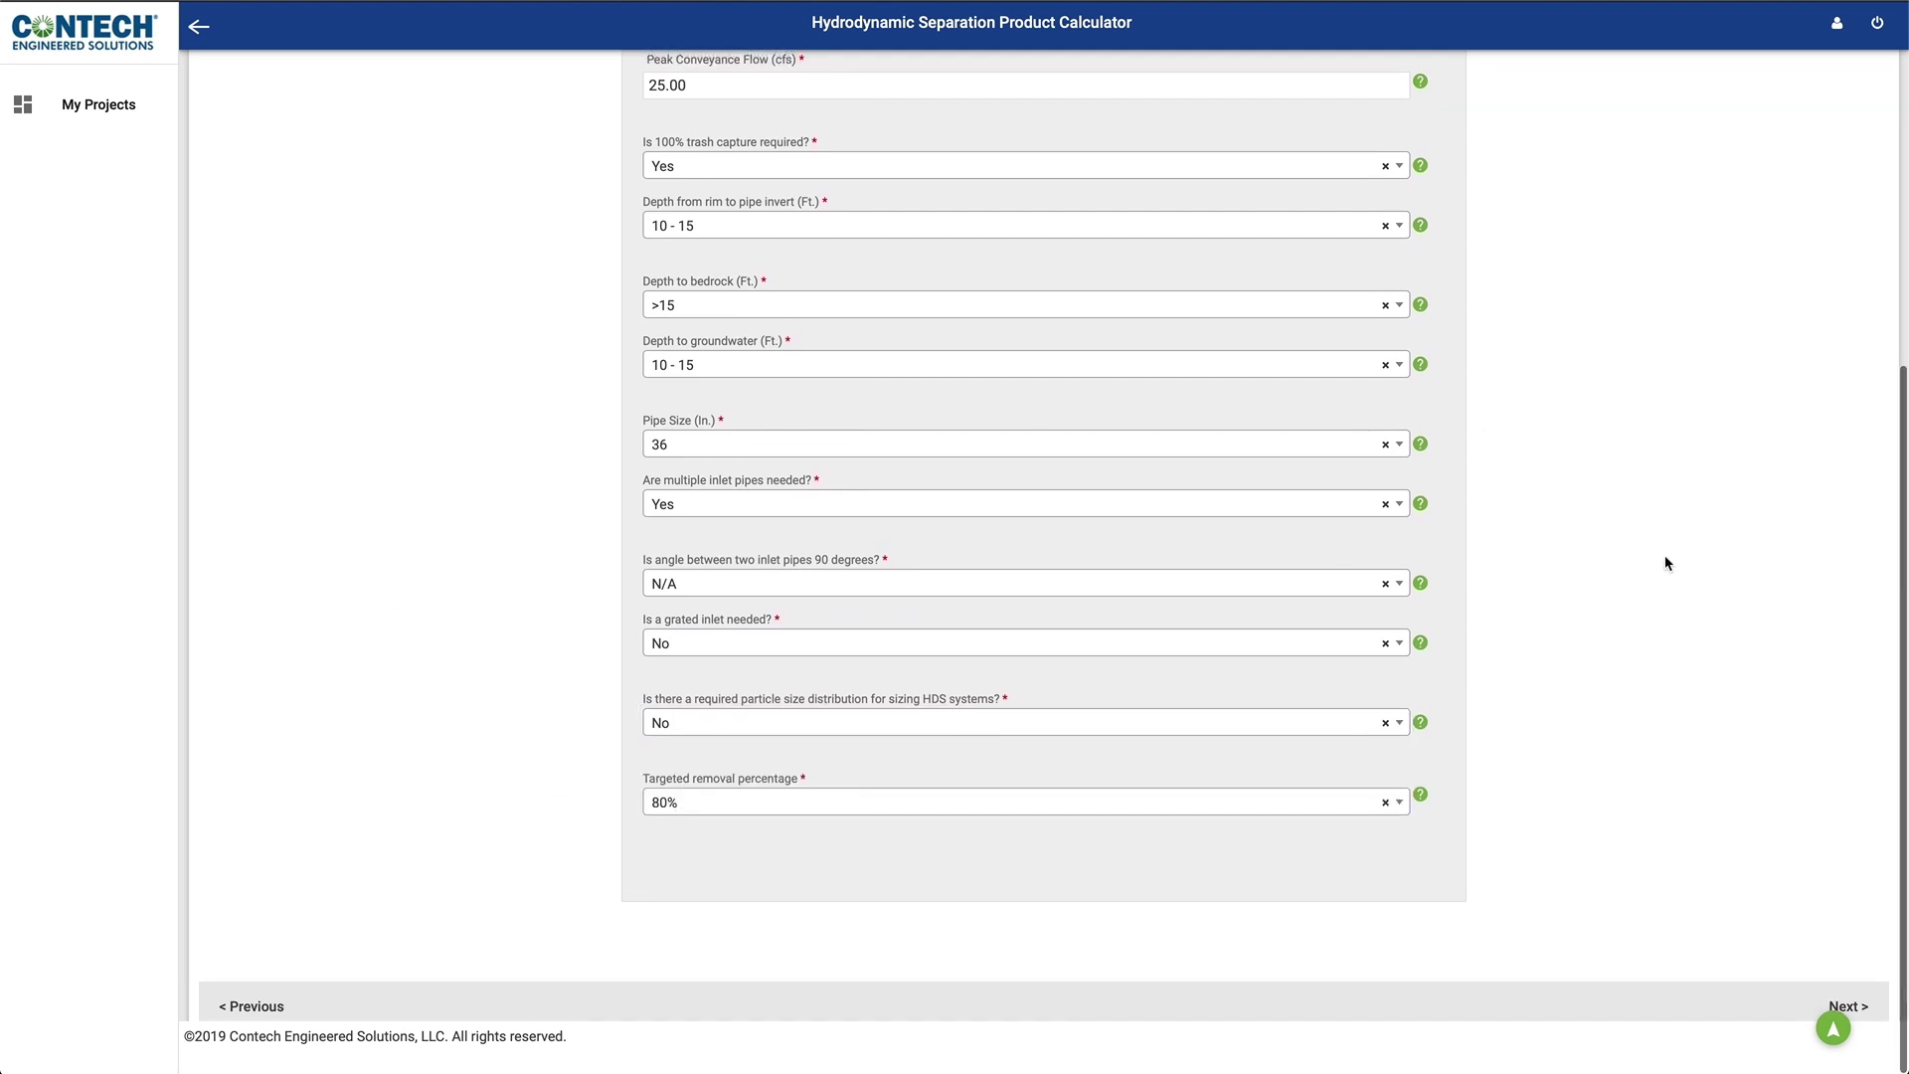
{"action": "left_click", "coordinate": [1862, 1009]}
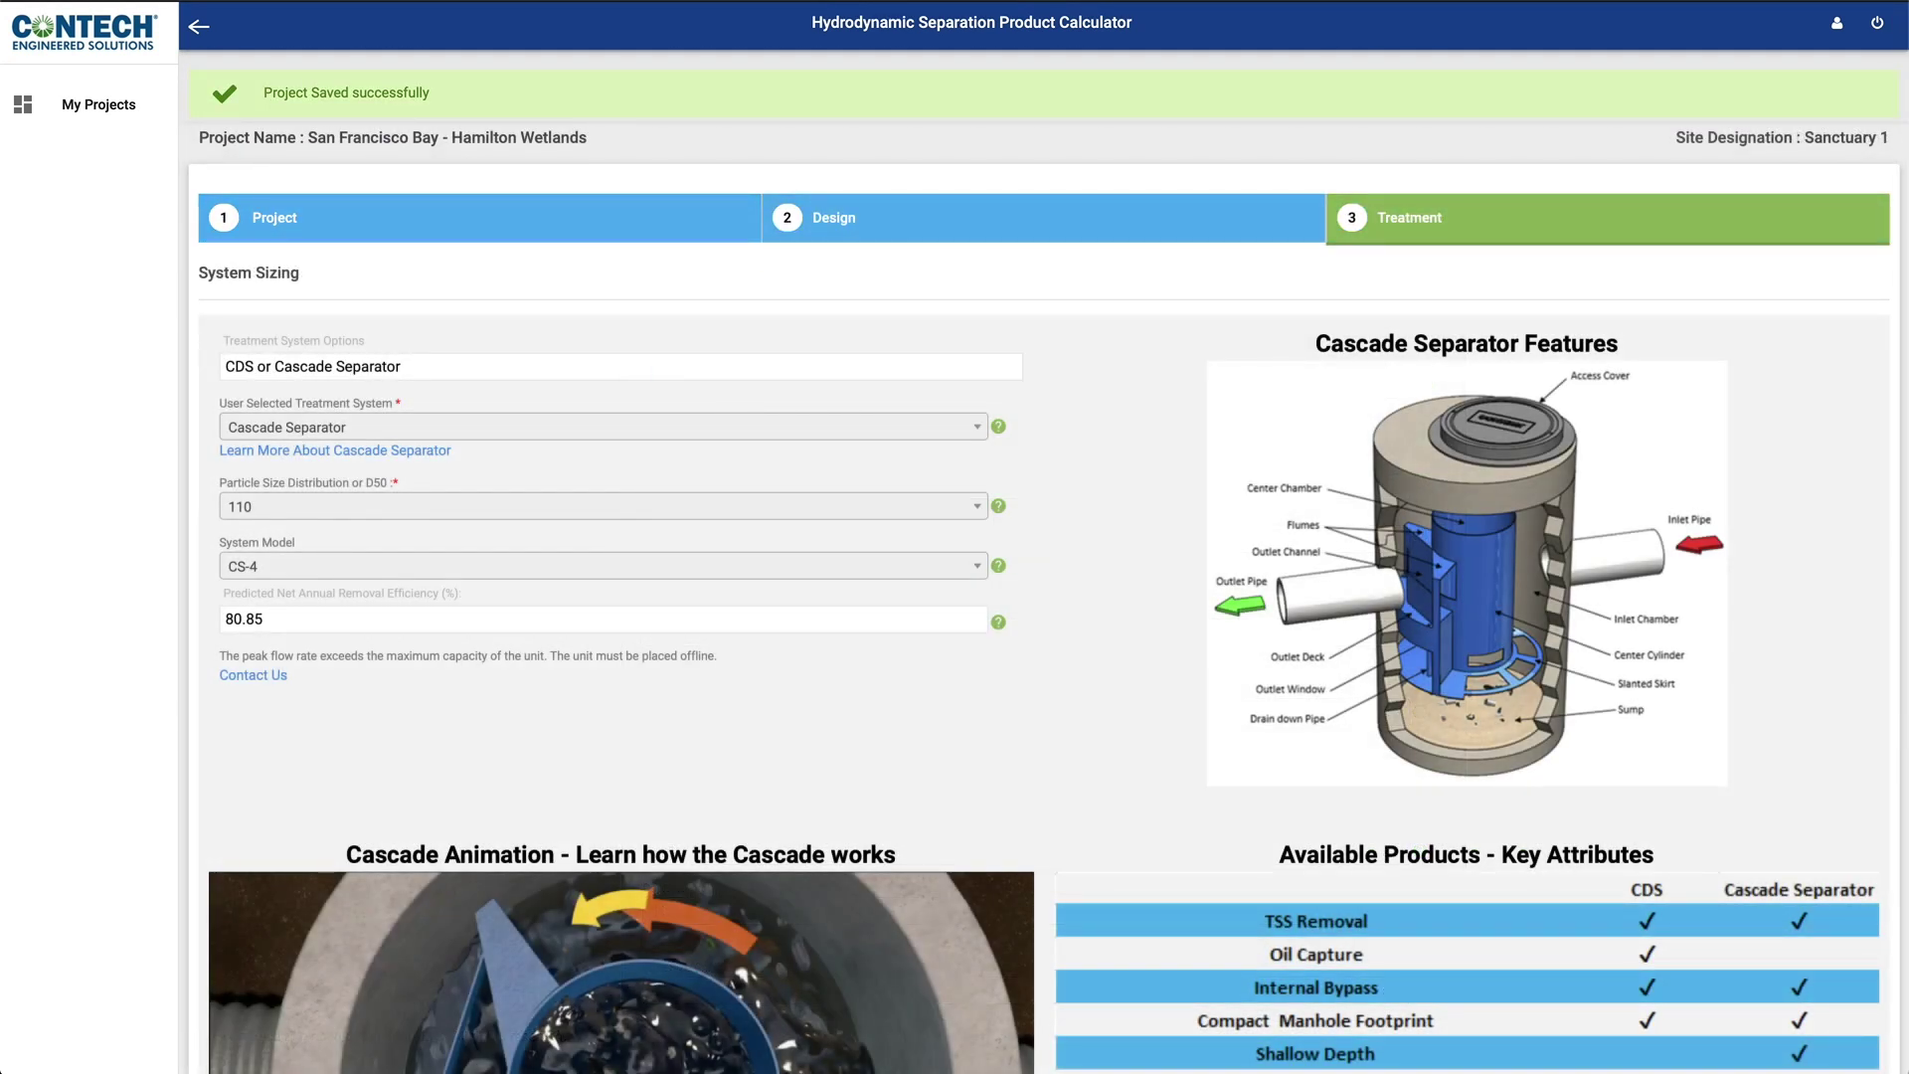
Step: Scroll down through the CS-4 treatment results at 80.85% removal
{"action": "scroll", "coordinate": [955, 537], "scroll_direction": "down", "scroll_amount": 5}
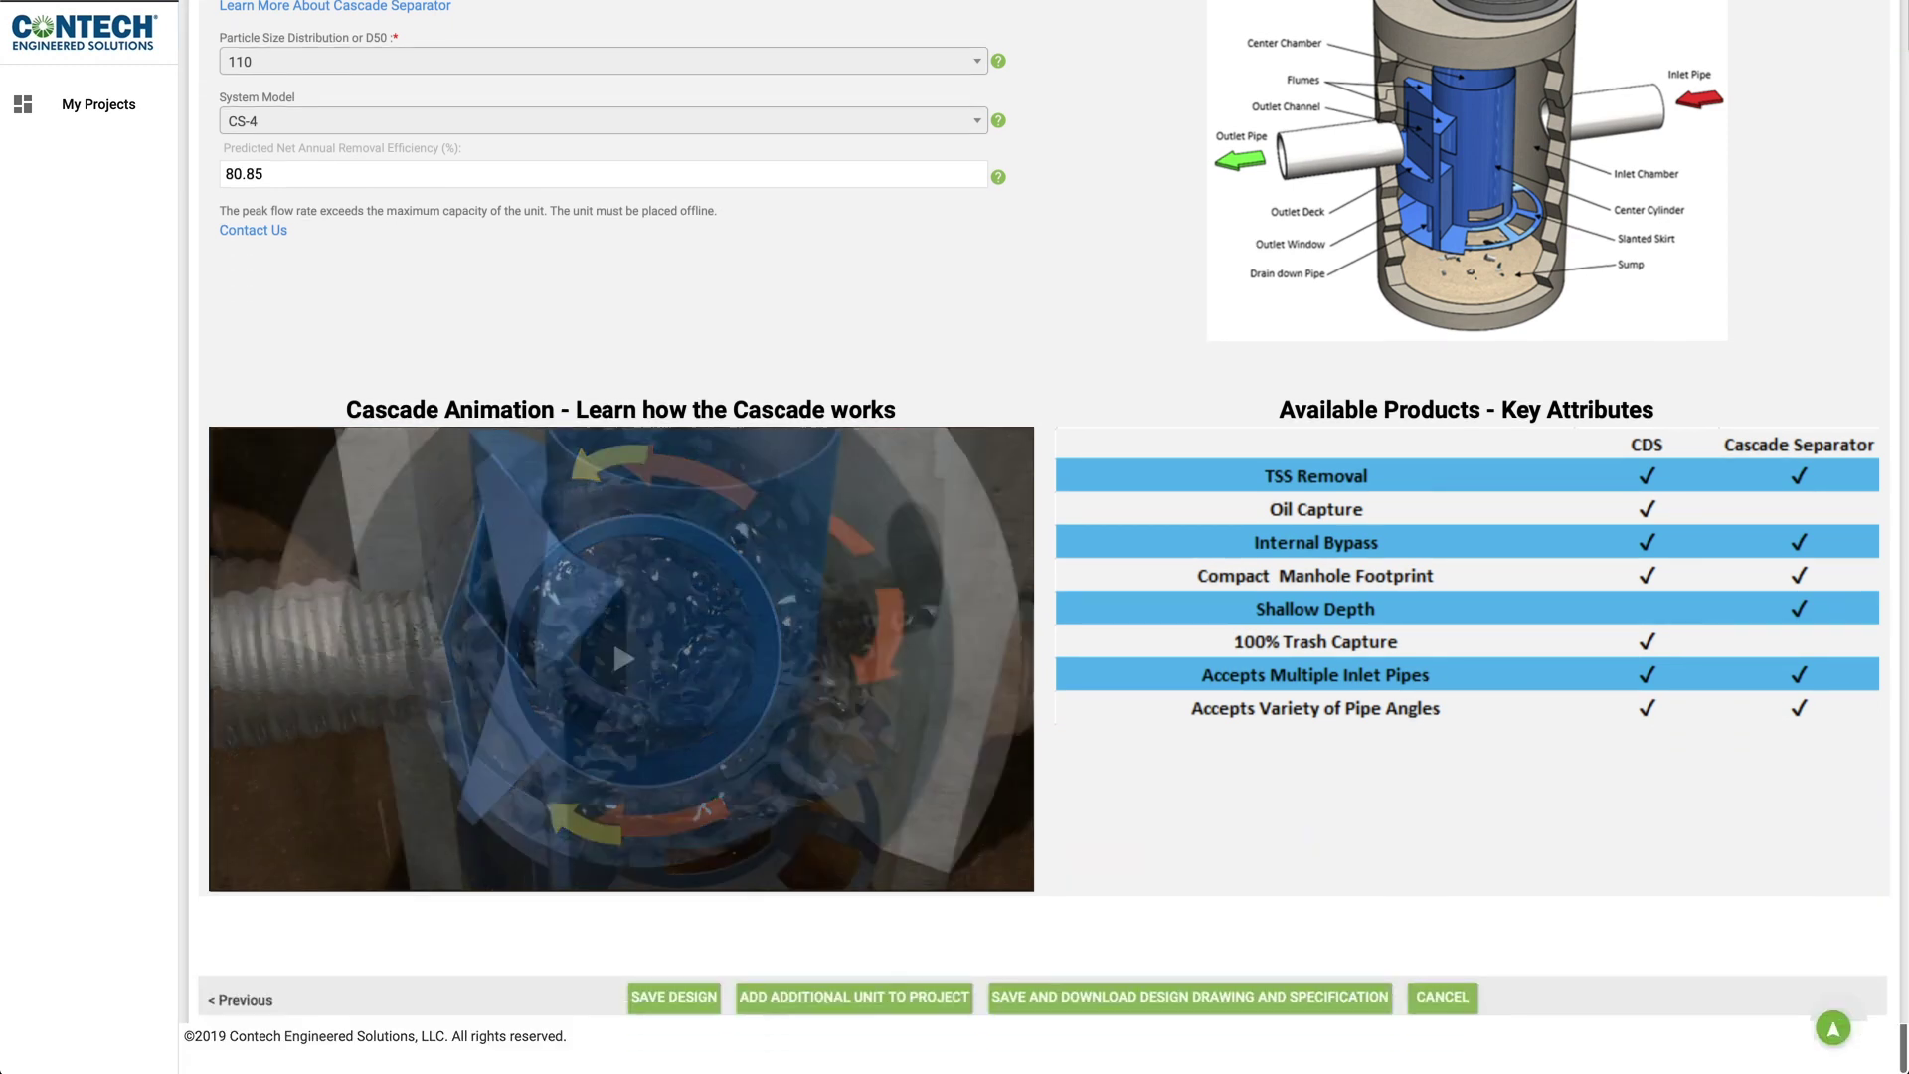